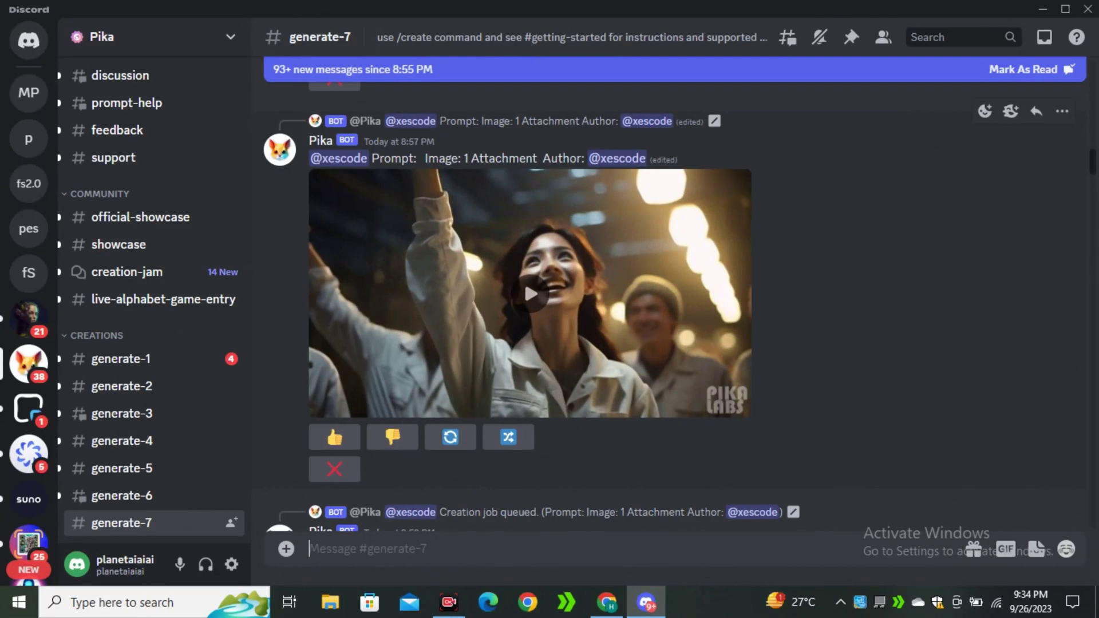
Step: Scroll down #generate-7 through the Pika bot's recent video replies
{"action": "scroll", "coordinate": [524, 278], "scroll_direction": "down", "scroll_amount": 10}
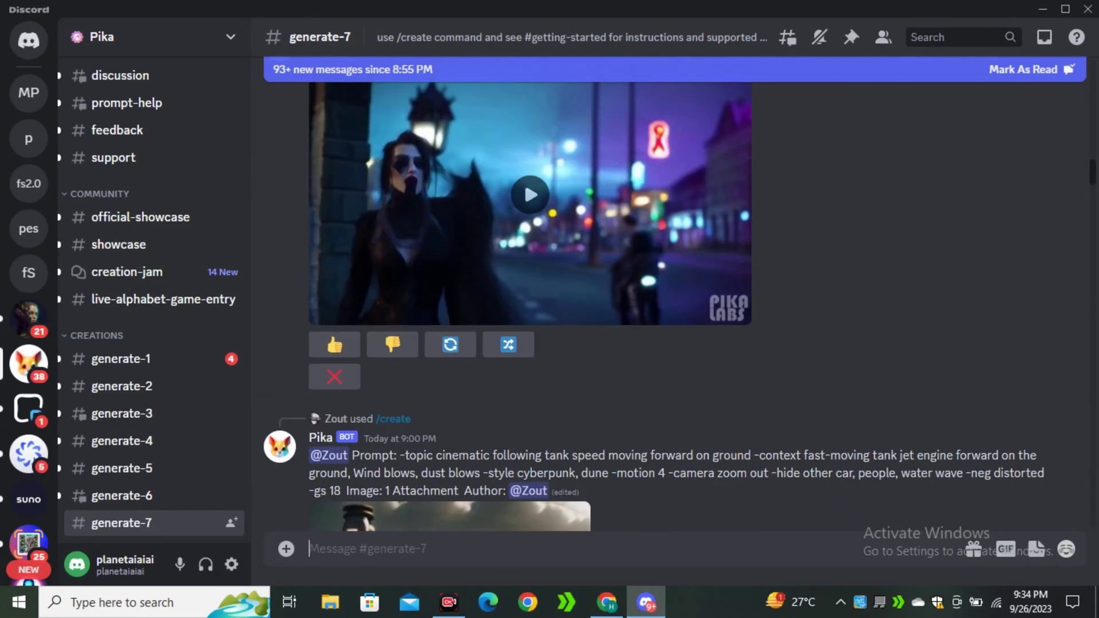
{"action": "scroll", "coordinate": [443, 247], "scroll_direction": "down", "scroll_amount": 7}
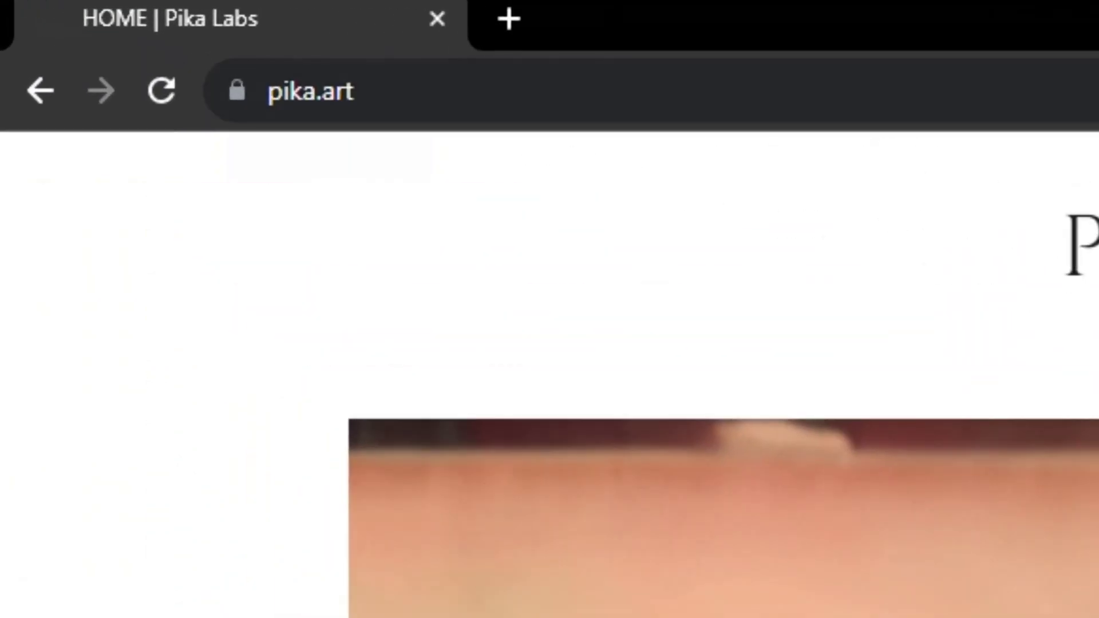
Step: Scroll the pika.art home page down to its Text-to-Video description and Join Beta section
{"action": "left_click", "coordinate": [356, 92]}
{"action": "left_click", "coordinate": [240, 137]}
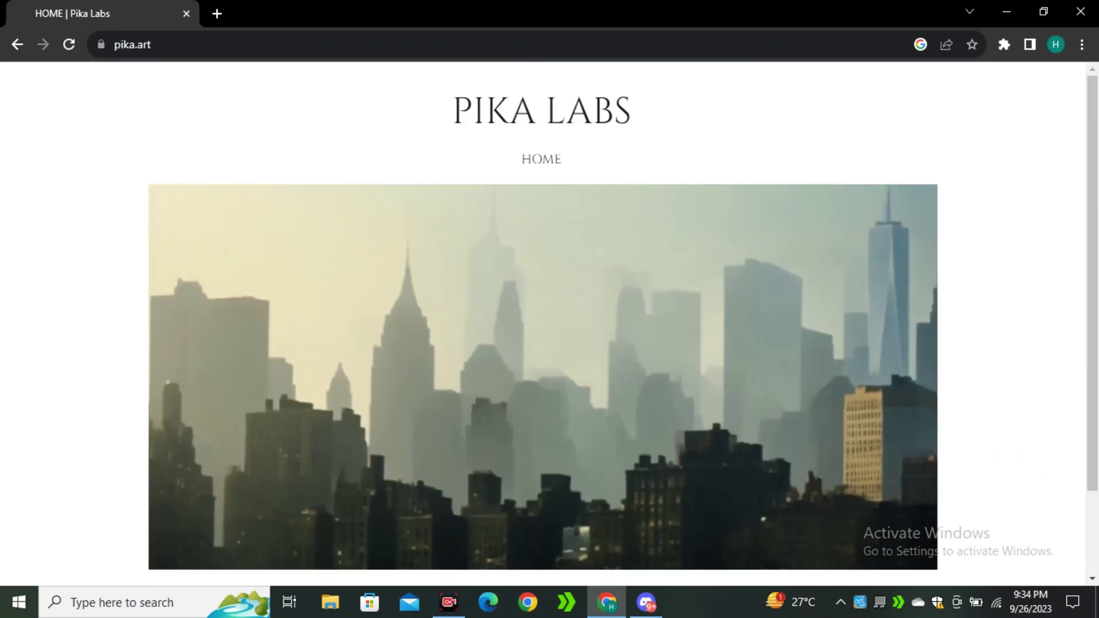
{"action": "scroll", "coordinate": [542, 321], "scroll_direction": "down", "scroll_amount": 2}
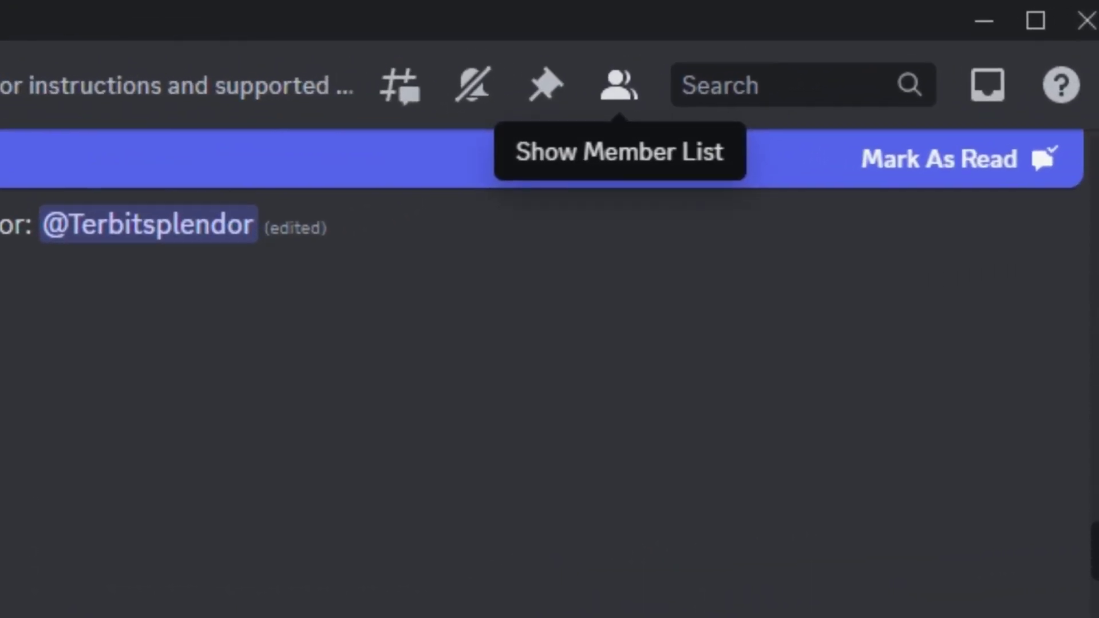
Step: Start a direct message with the Pika bot from the server's member list
{"action": "left_click", "coordinate": [883, 37]}
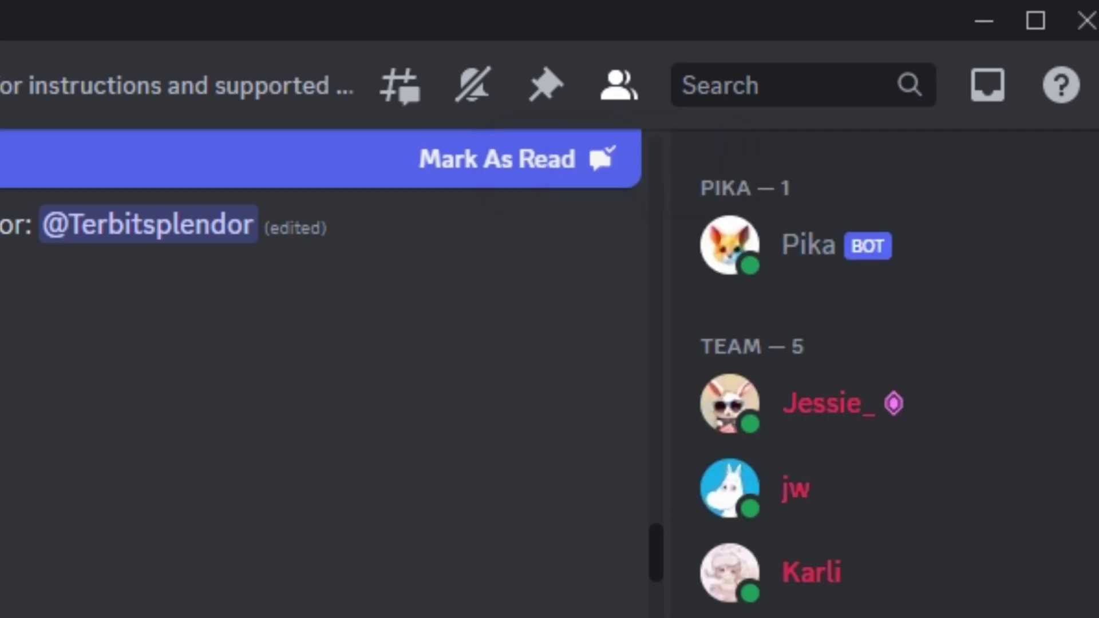
{"action": "left_click", "coordinate": [813, 244]}
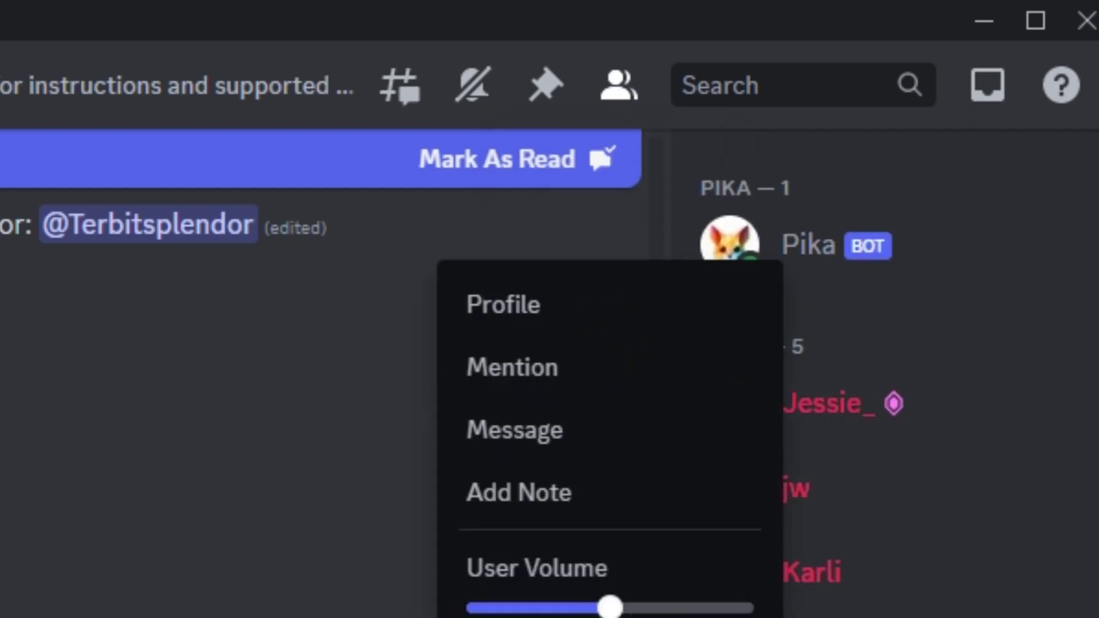
{"action": "left_click", "coordinate": [609, 430]}
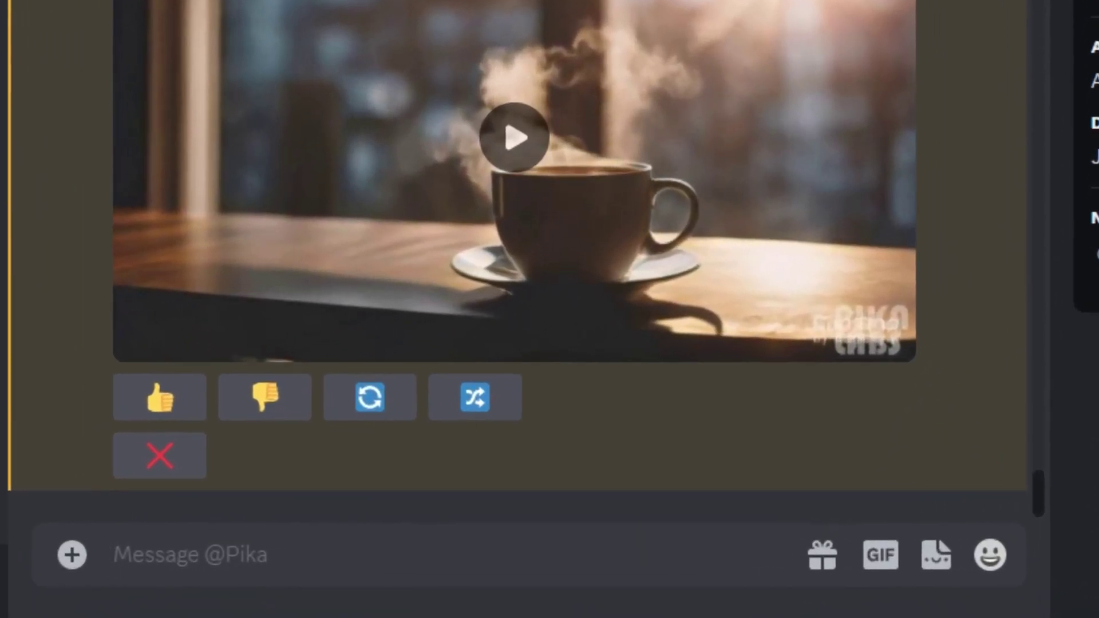
Step: Send /encrypt_text with message 'green' and prompt 'Amazon Rain forest'
{"action": "type", "text": "/"}
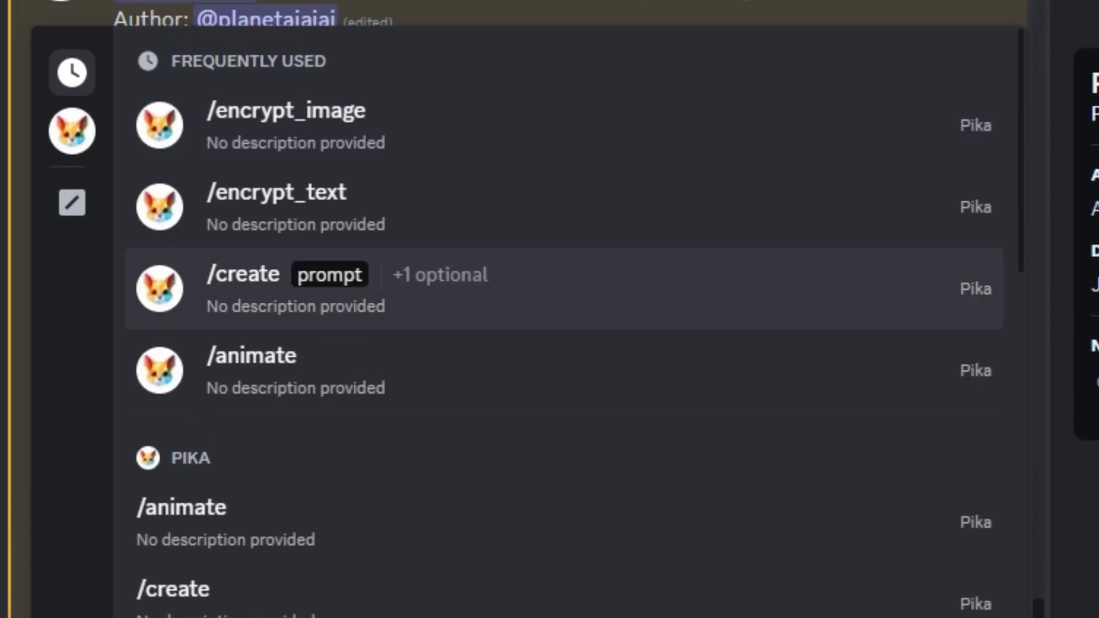
{"action": "key", "text": "Up"}
{"action": "key", "text": "Up"}
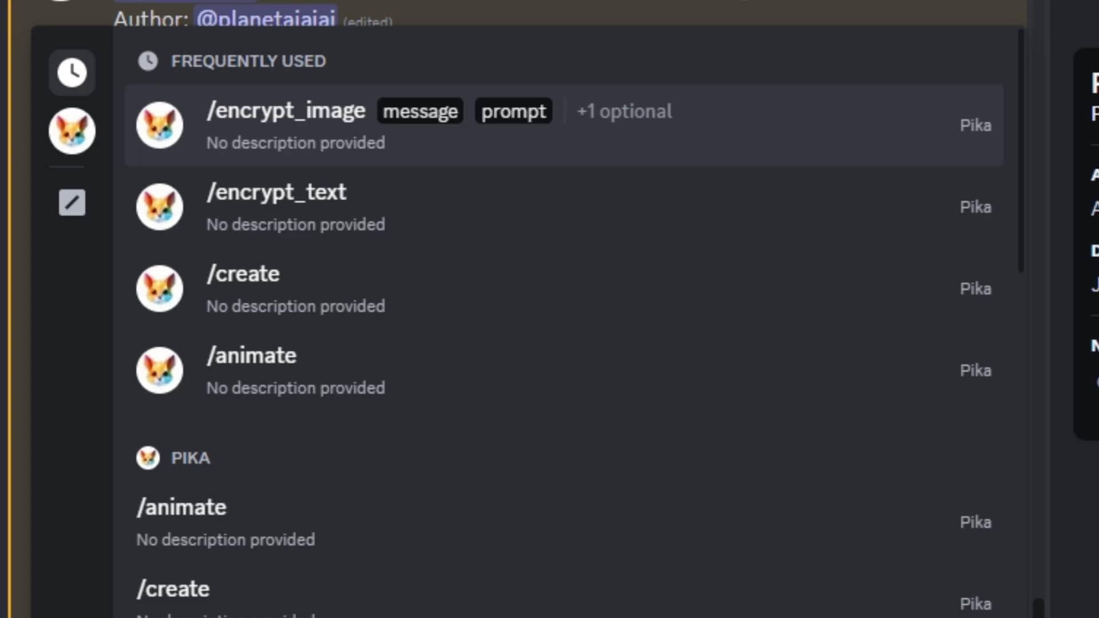
{"action": "key", "text": "Down"}
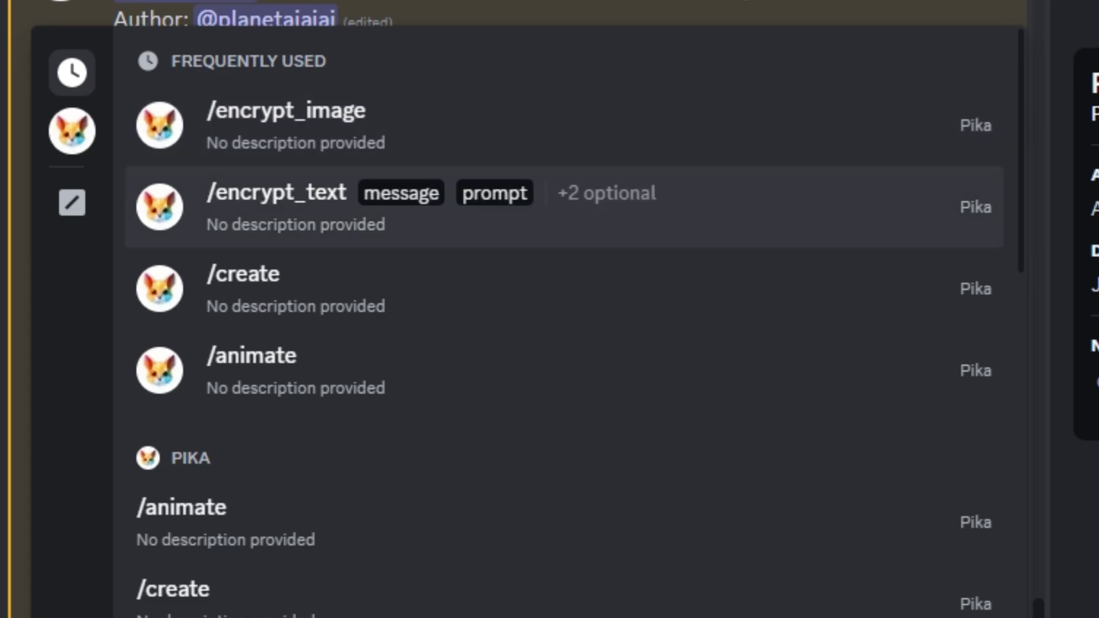
{"action": "key", "text": "Up"}
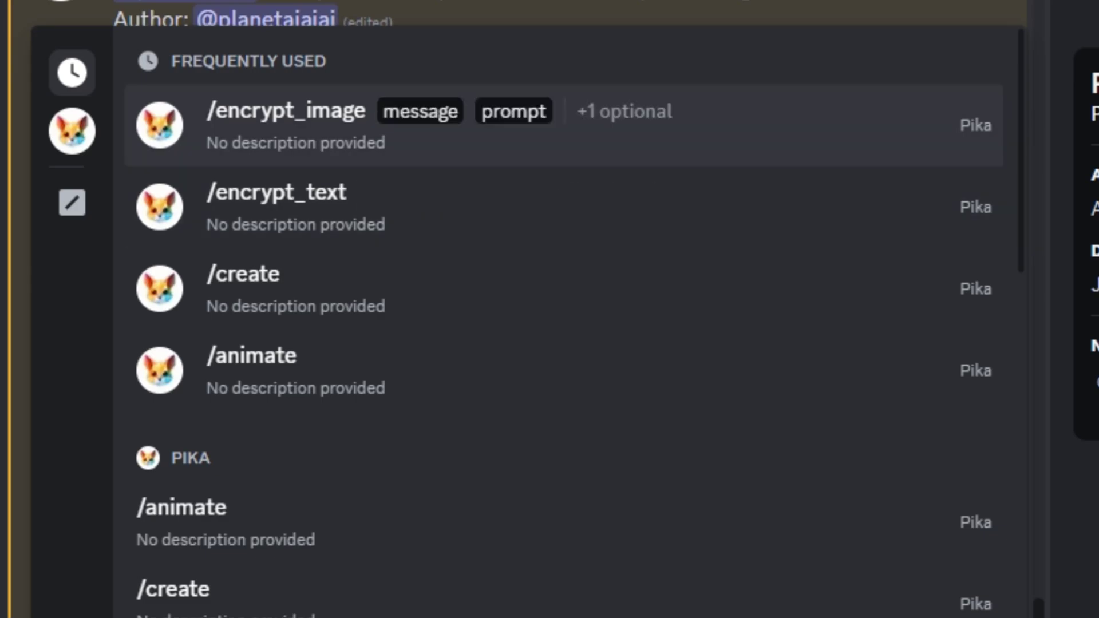
{"action": "key", "text": "Down"}
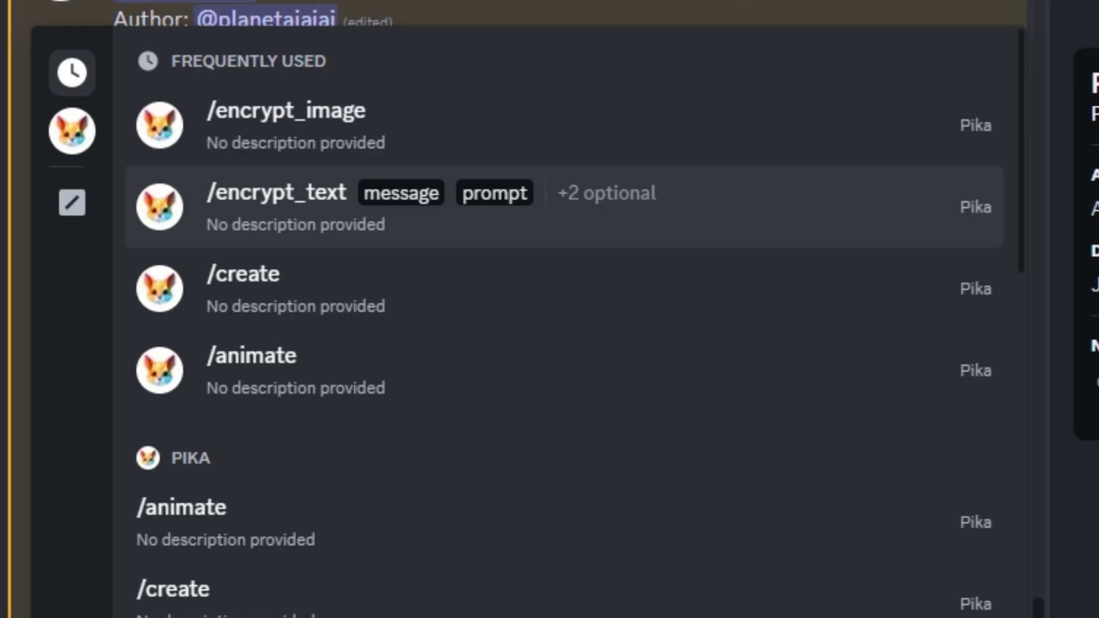
{"action": "key", "text": "Return"}
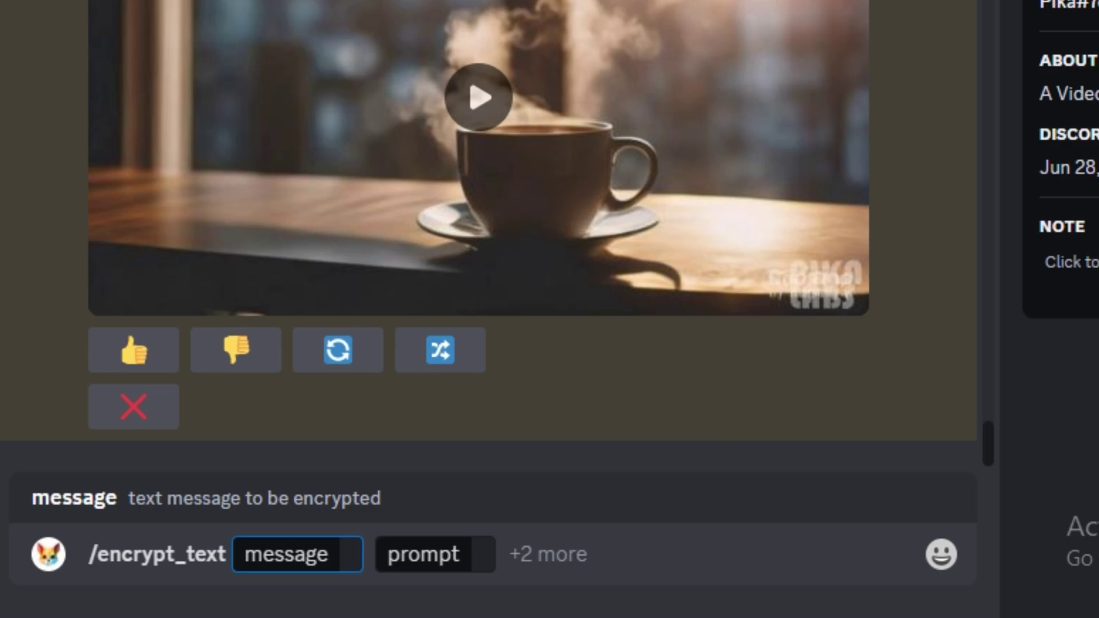
{"action": "type", "text": "green"}
{"action": "key", "text": "Tab"}
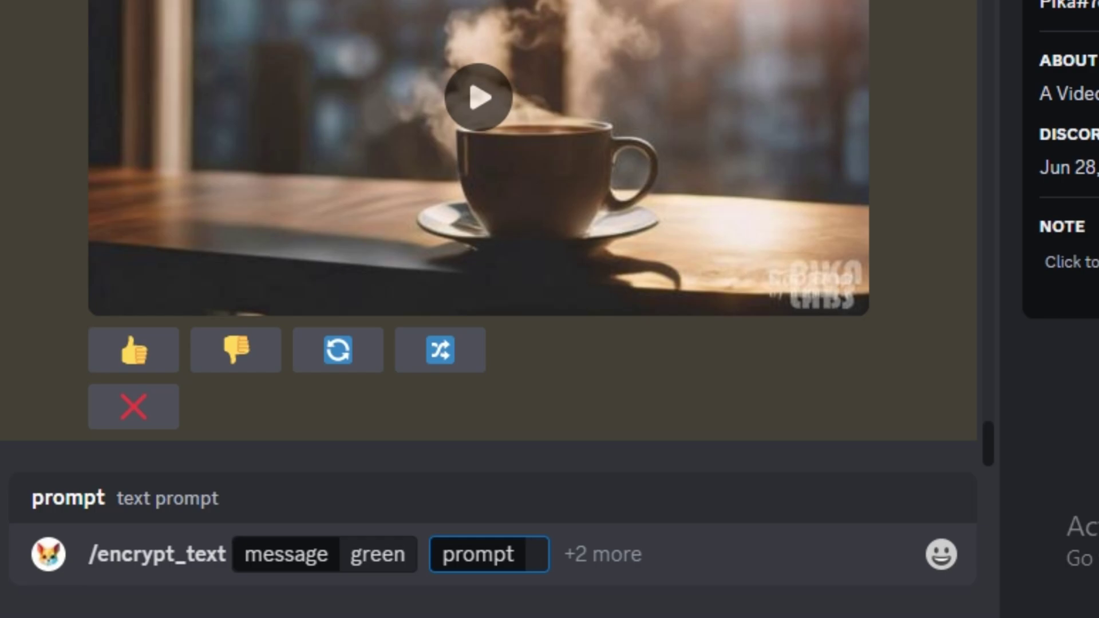
{"action": "type", "text": "Amazon Rain"}
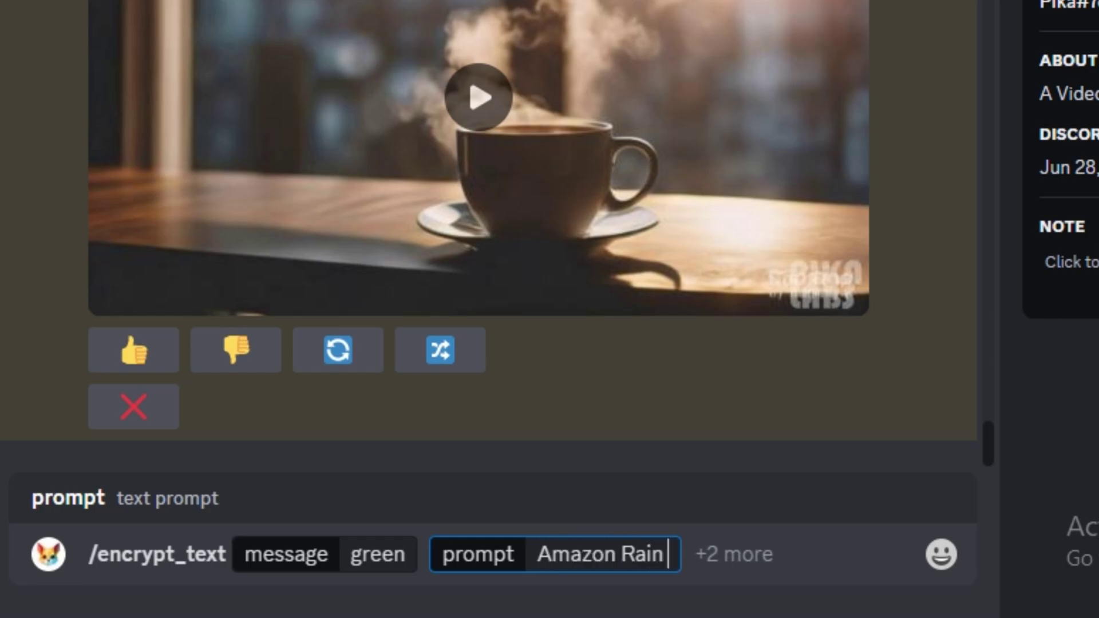
{"action": "type", "text": " forest"}
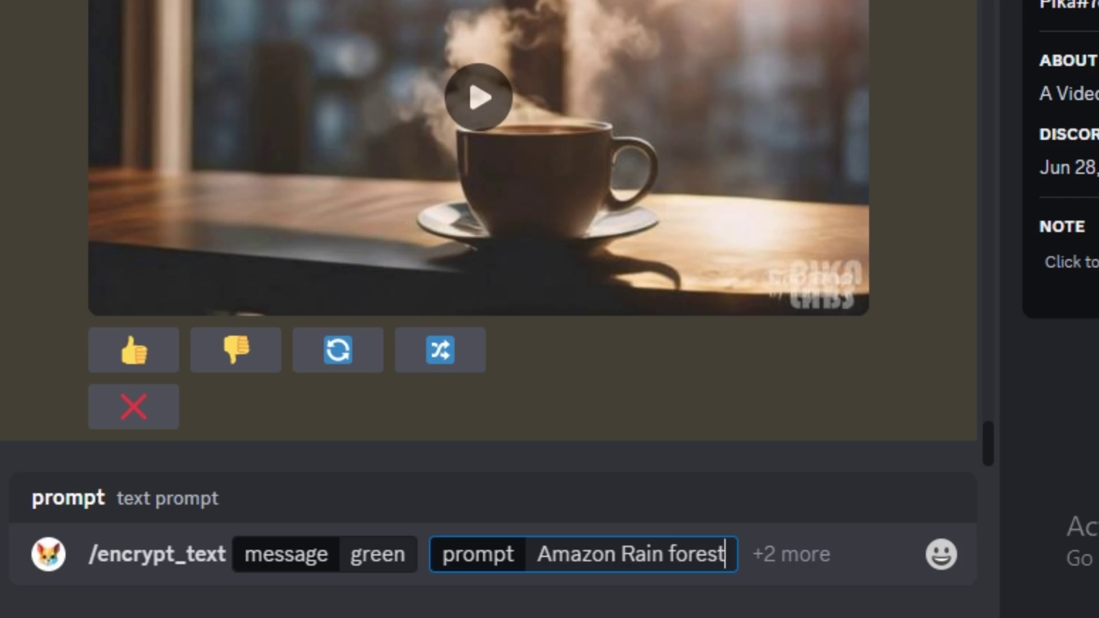
{"action": "key", "text": "Return"}
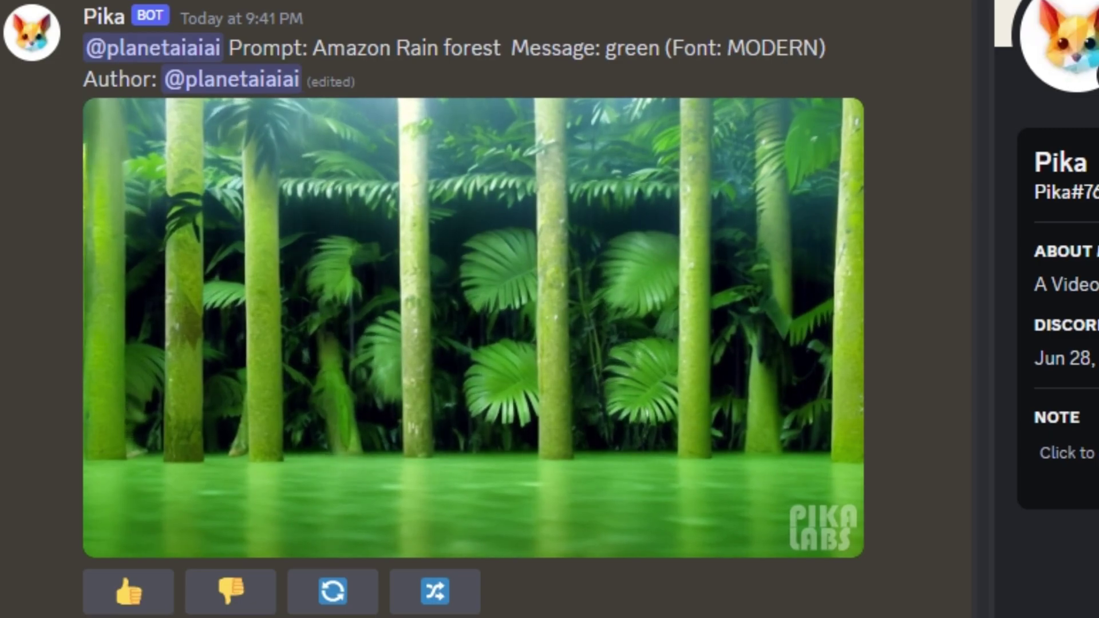
Step: Replay Pika's 3-second Amazon Rain forest video hiding 'green'
{"action": "left_click", "coordinate": [106, 535]}
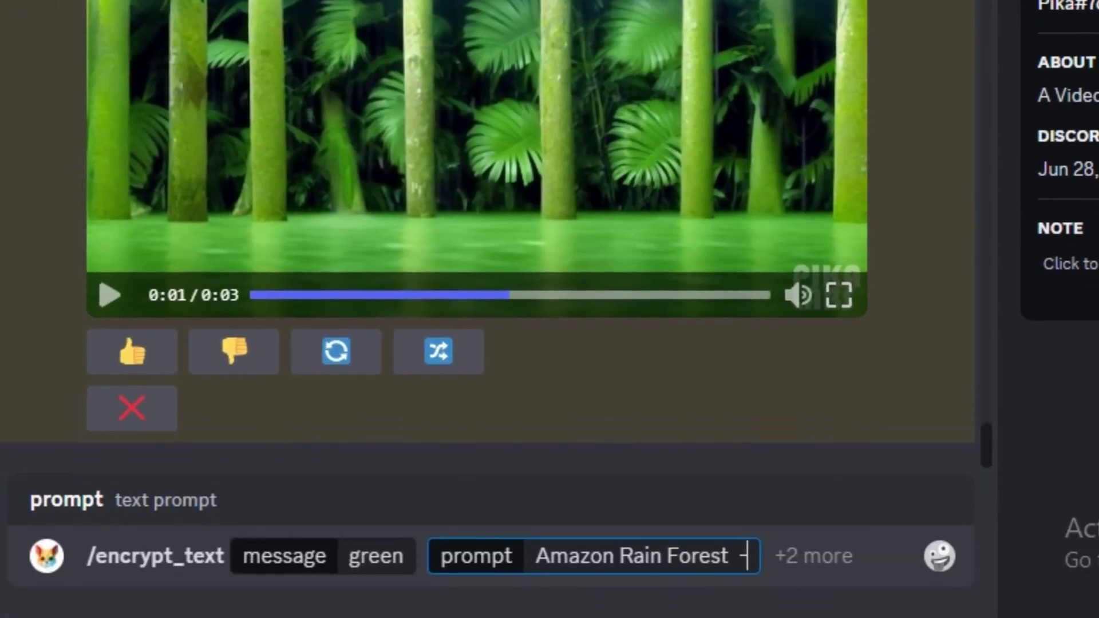
Step: Add '-w 2' to the prompt and resend it with the SANS SERIF font option
{"action": "type", "text": "w"}
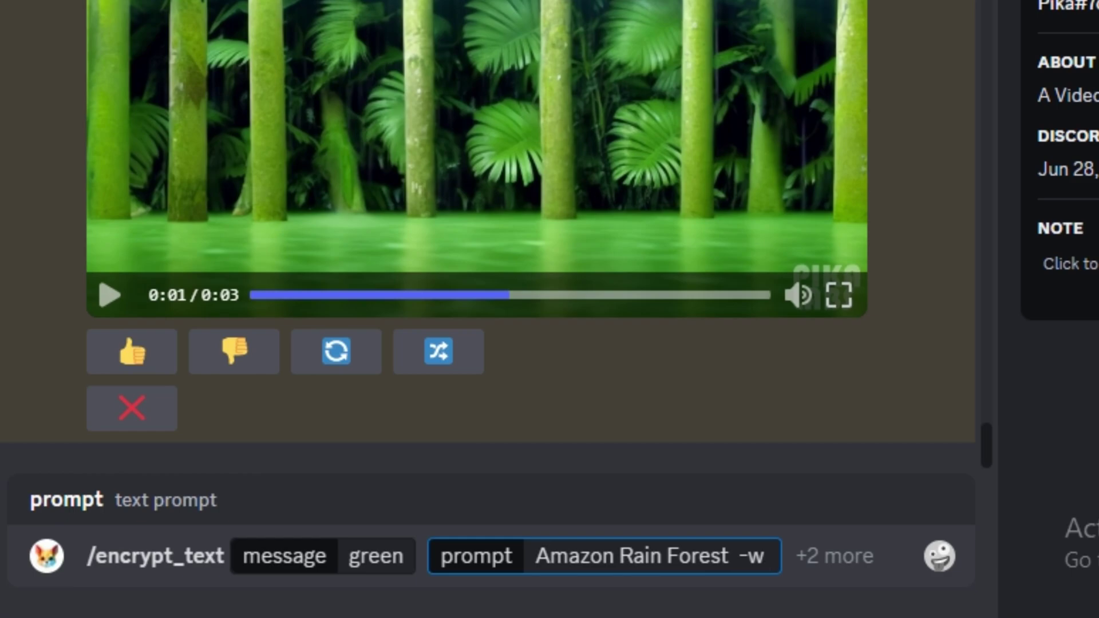
{"action": "type", "text": " 0"}
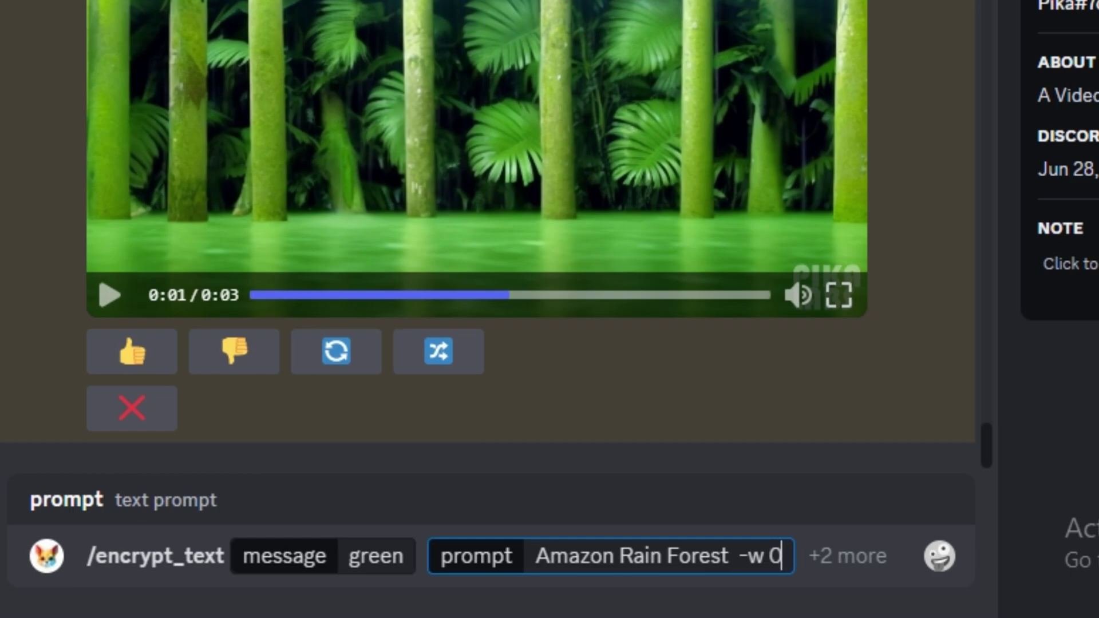
{"action": "key", "text": "BackSpace"}
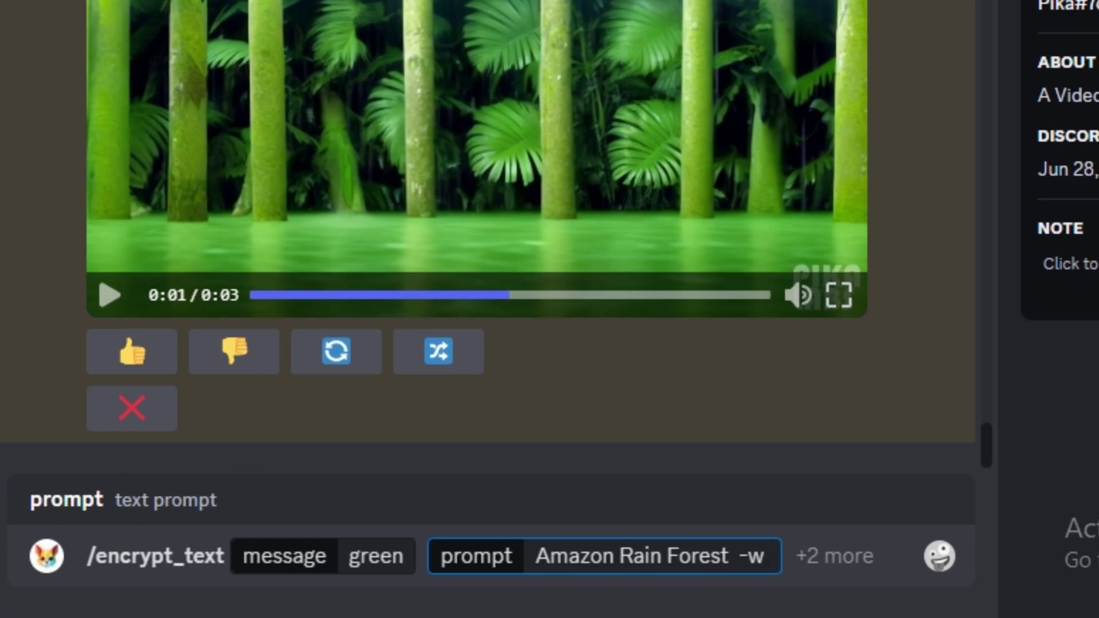
{"action": "type", "text": "2"}
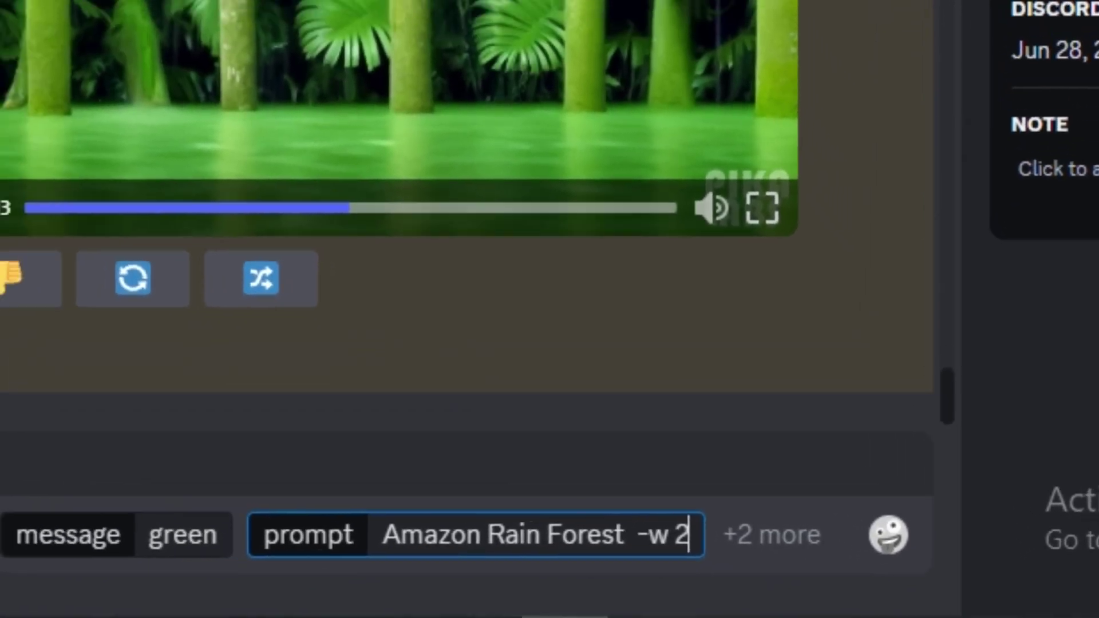
{"action": "left_click", "coordinate": [846, 556]}
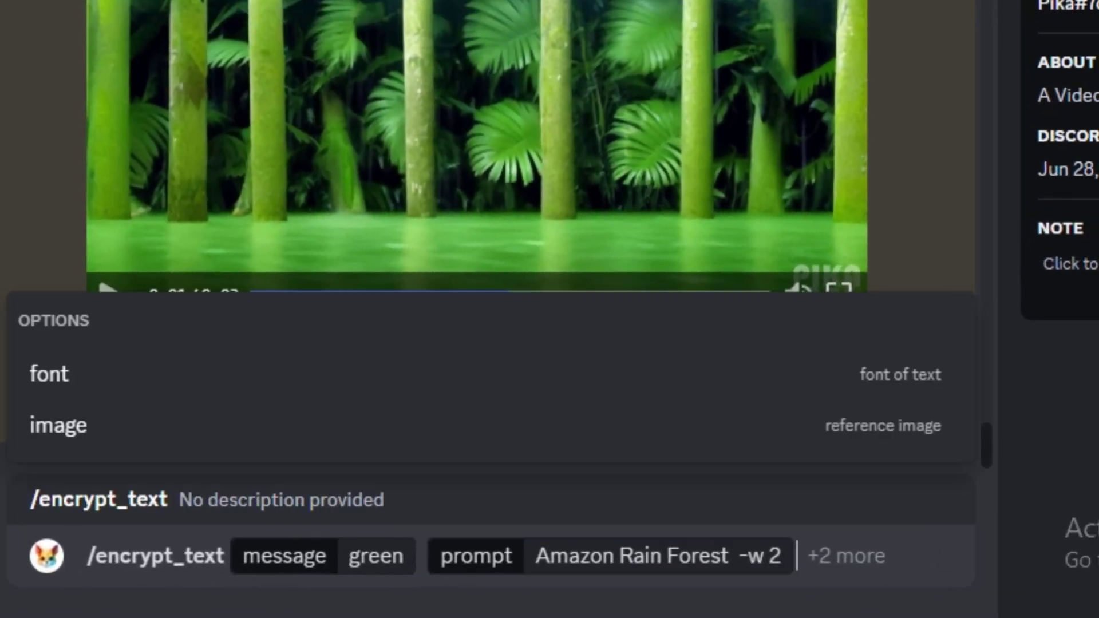
{"action": "key", "text": "Down"}
{"action": "key", "text": "Return"}
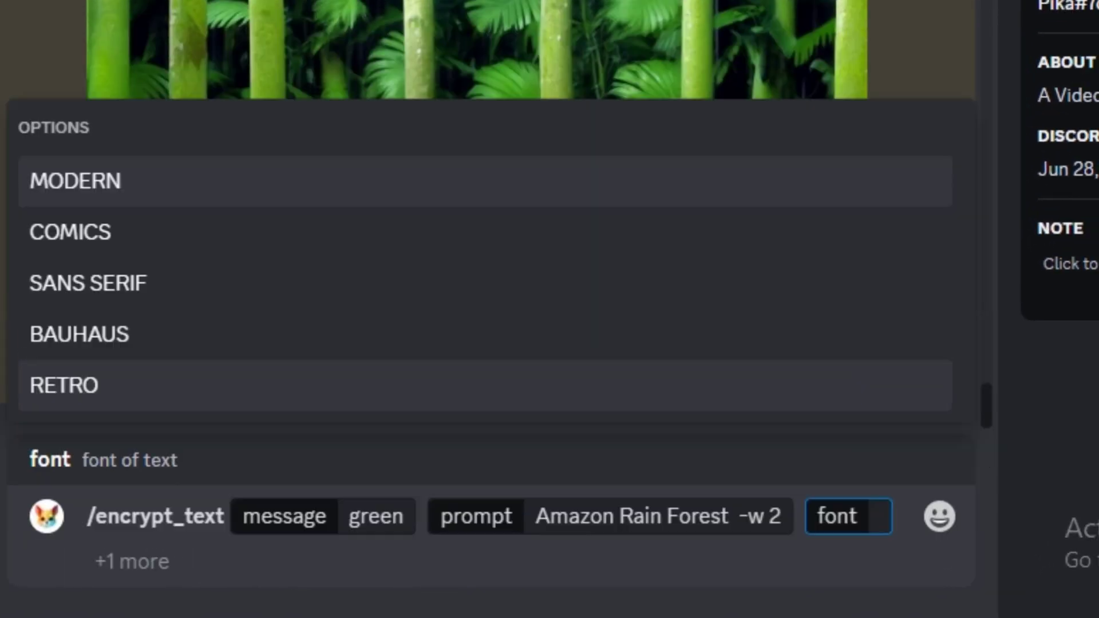
{"action": "key", "text": "Down"}
{"action": "key", "text": "Down"}
{"action": "key", "text": "Down"}
{"action": "key", "text": "Down"}
{"action": "key", "text": "Down"}
{"action": "key", "text": "Down"}
{"action": "key", "text": "Down"}
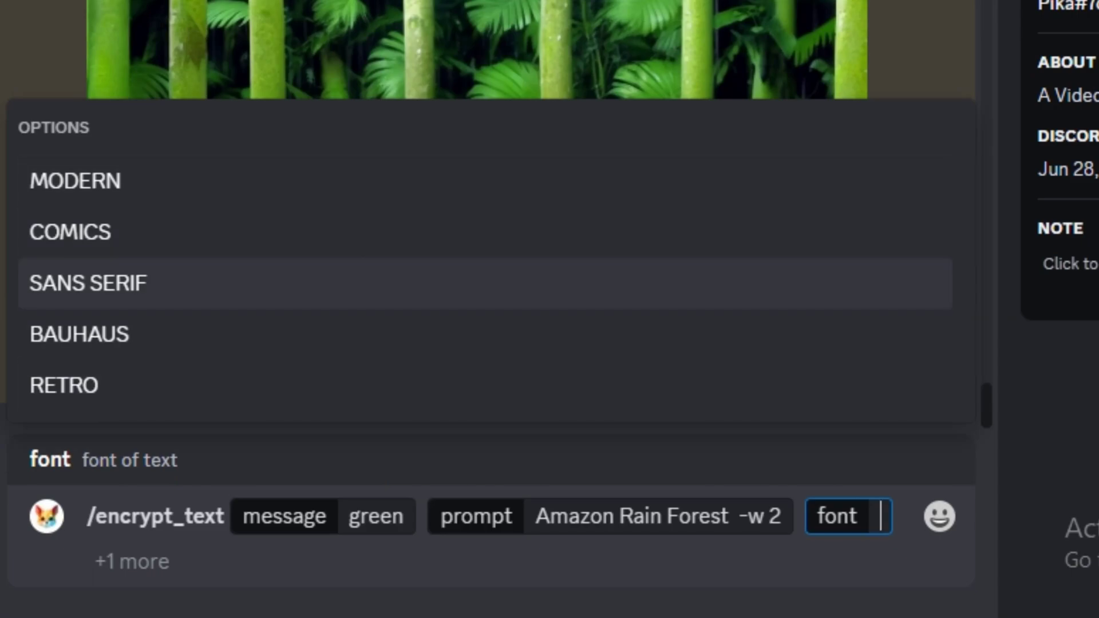
{"action": "key", "text": "Down"}
{"action": "key", "text": "Down"}
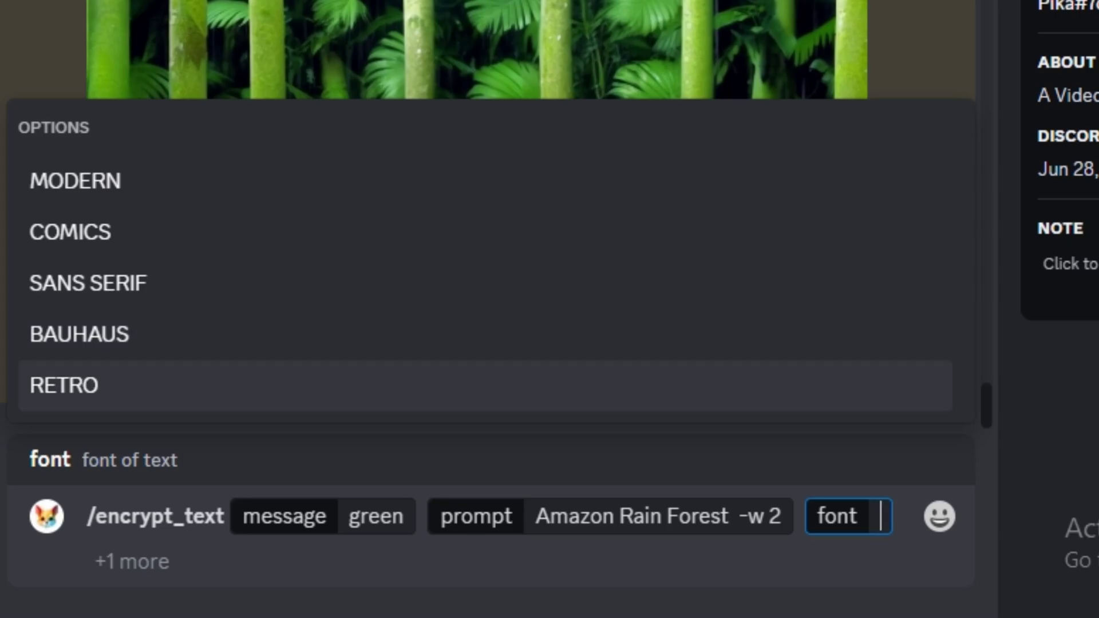
{"action": "key", "text": "Up"}
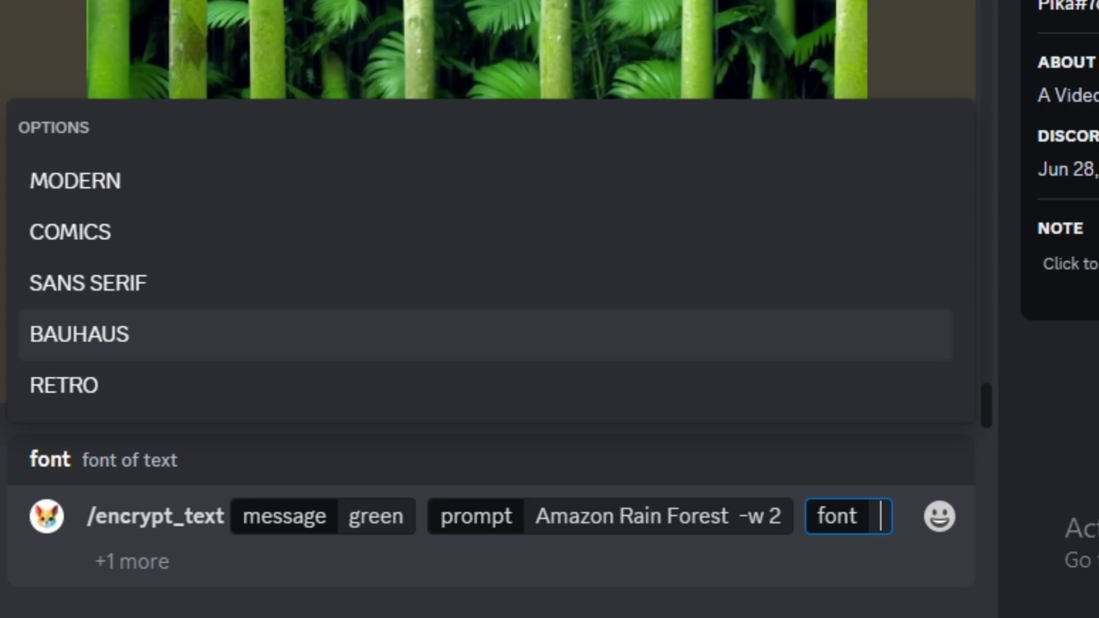
{"action": "key", "text": "Up"}
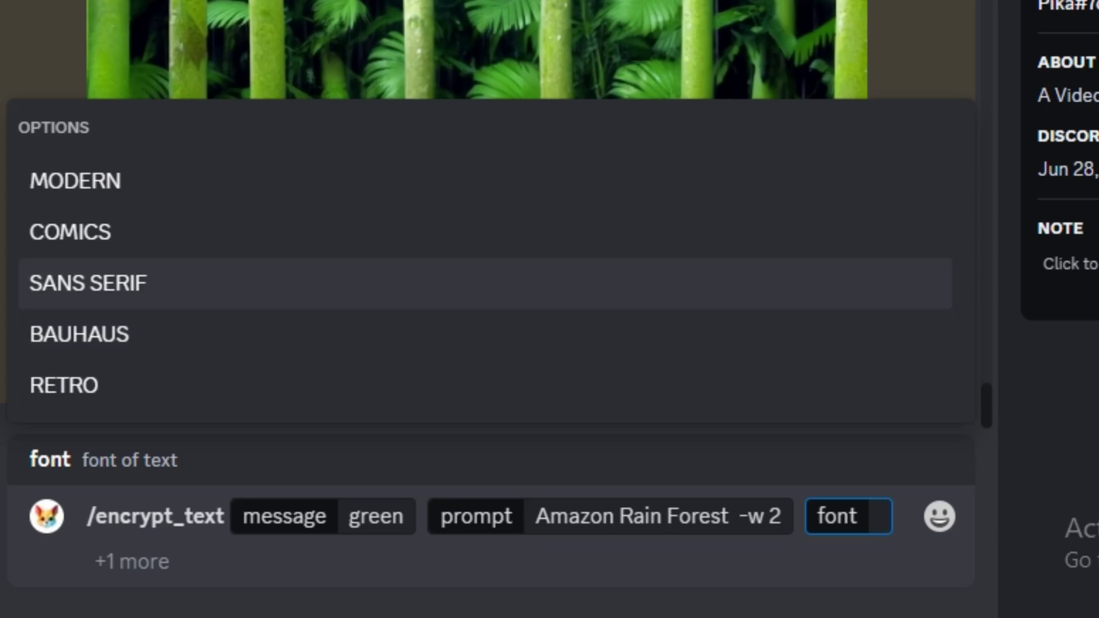
{"action": "key", "text": "Return"}
{"action": "key", "text": "Return"}
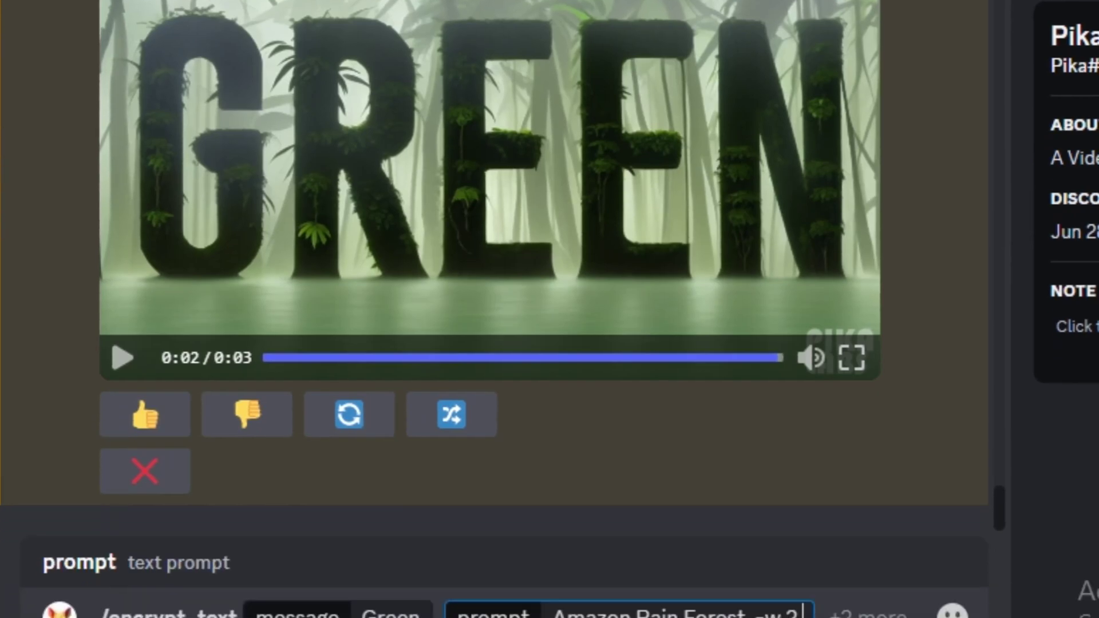
Step: Resend the Green prompt with '-camera zoom in' appended and play the new video
{"action": "type", "text": "-camera zoom in"}
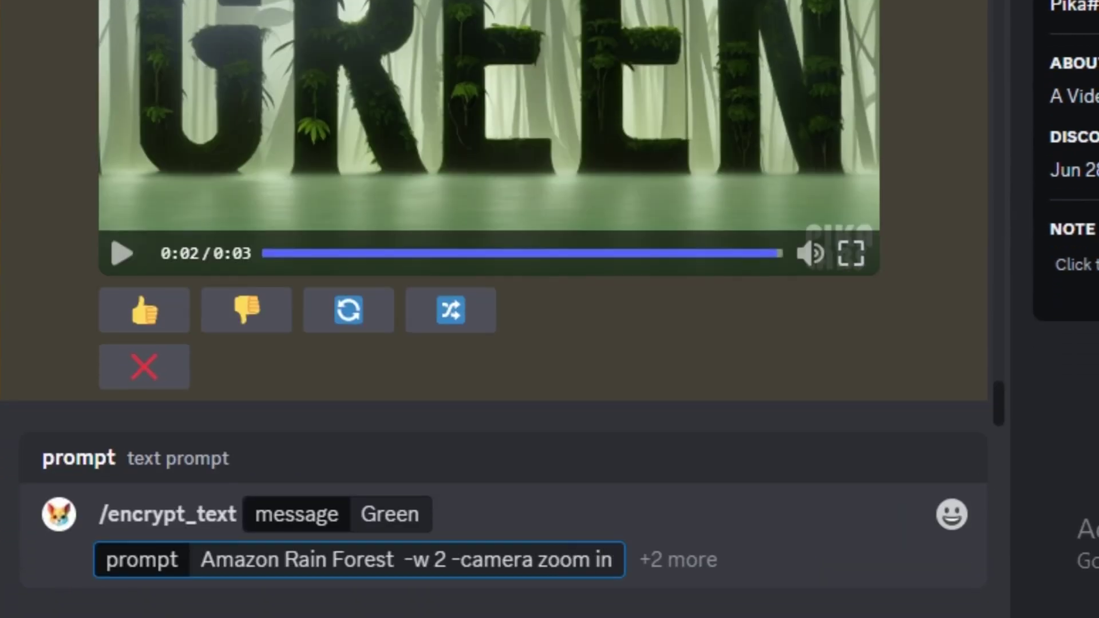
{"action": "key", "text": "Return"}
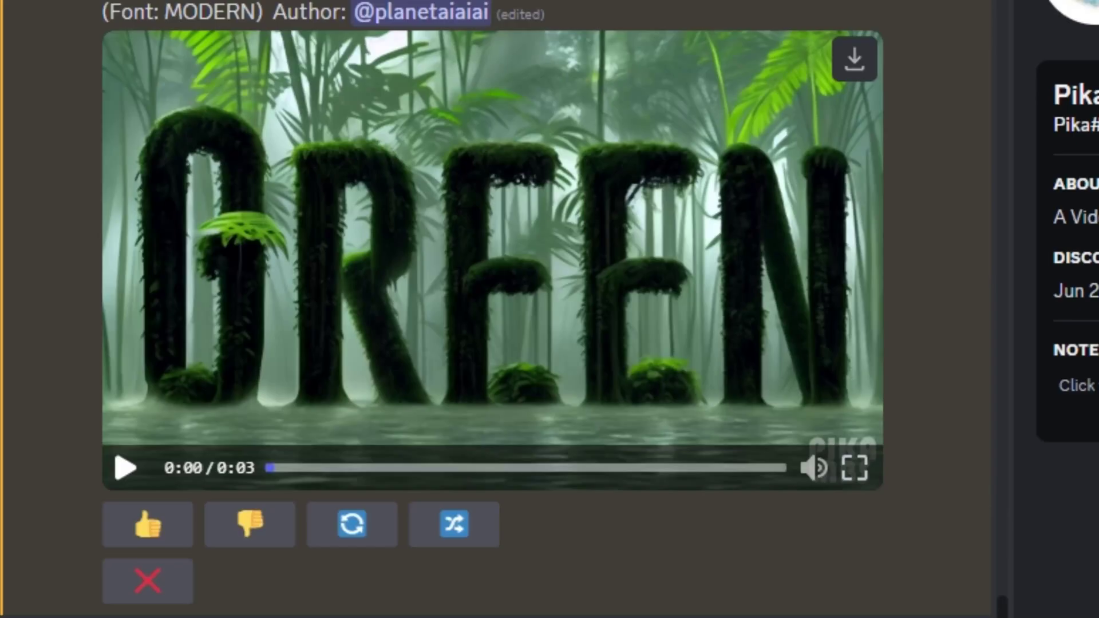
{"action": "left_click", "coordinate": [126, 468]}
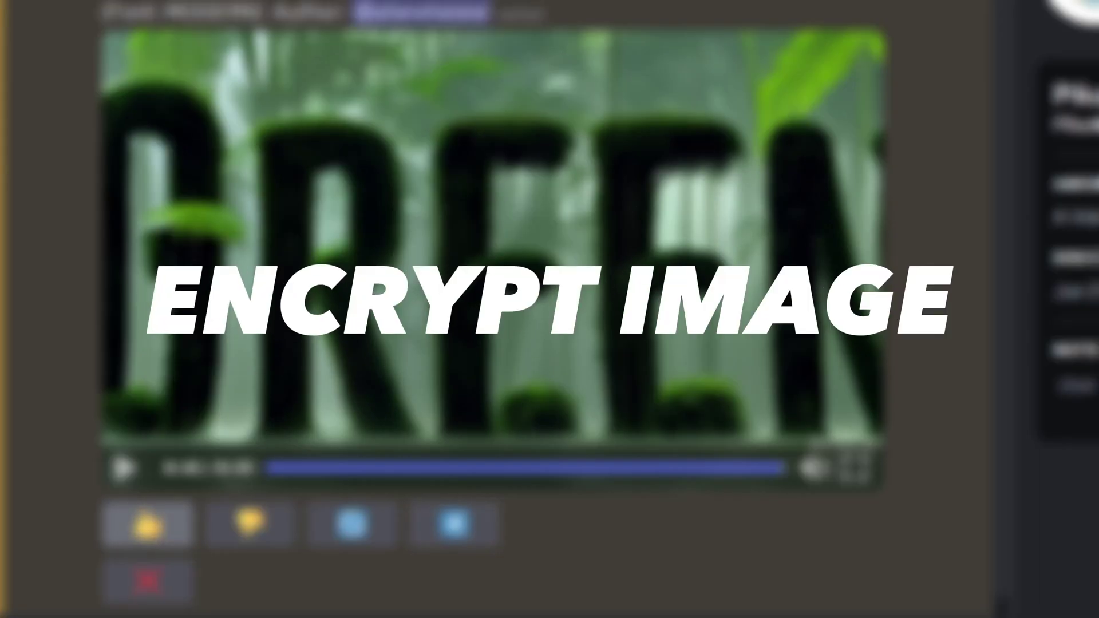
Step: Send /encrypt_image with Apple-Logo.png and prompt 'Mountains -w 2 -motion 2 -camera zoom in', then play it
{"action": "type", "text": "/"}
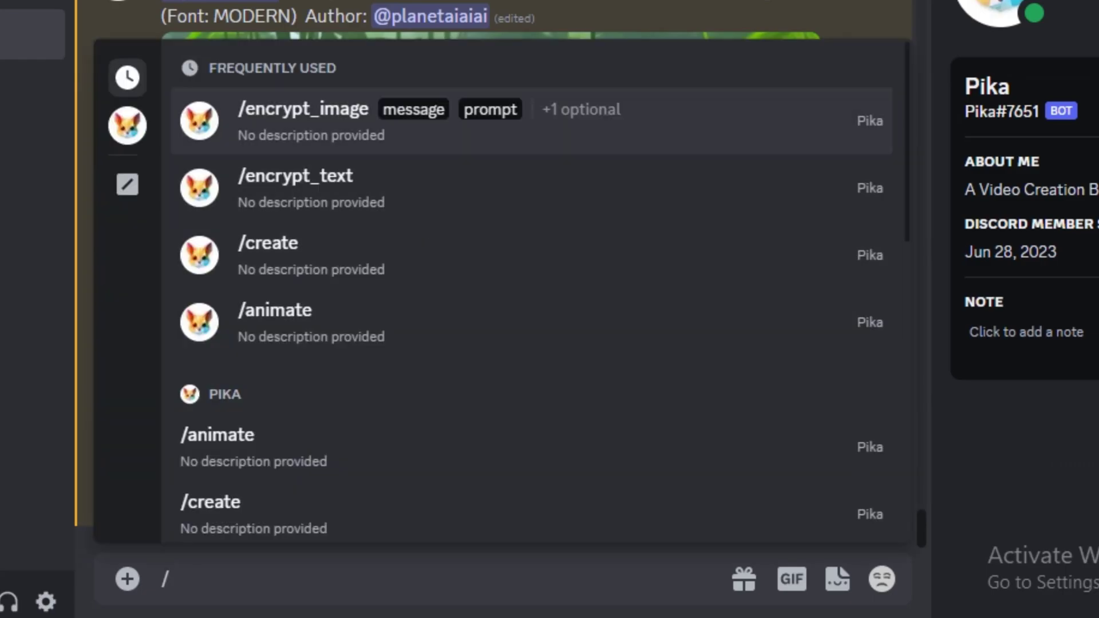
{"action": "key", "text": "Return"}
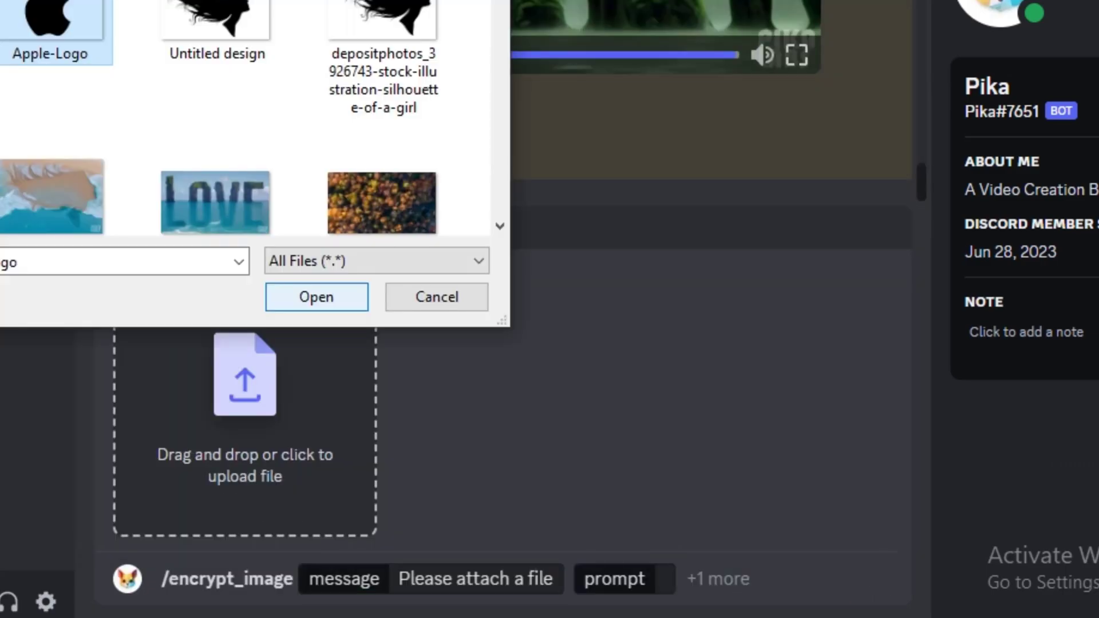
{"action": "key", "text": "Return"}
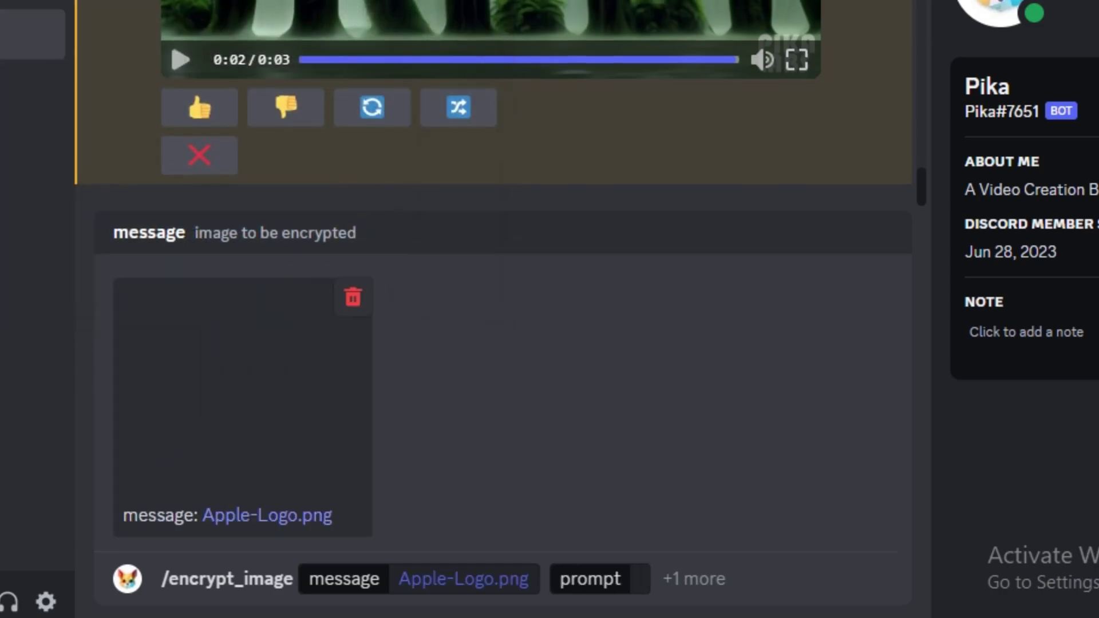
{"action": "left_click", "coordinate": [640, 579]}
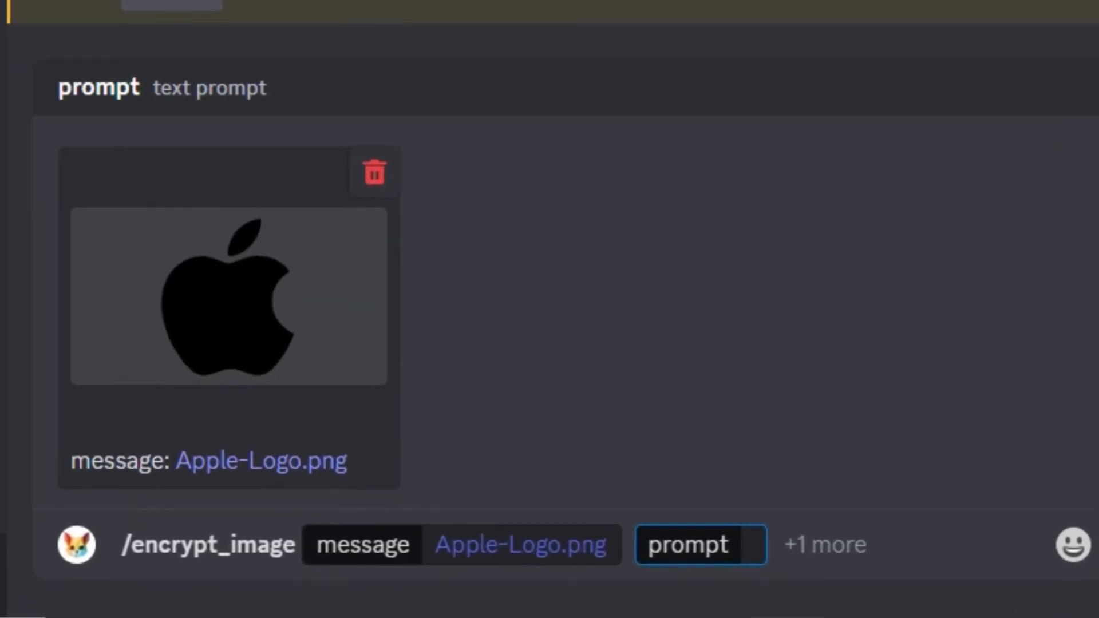
{"action": "type", "text": "Mountains -"}
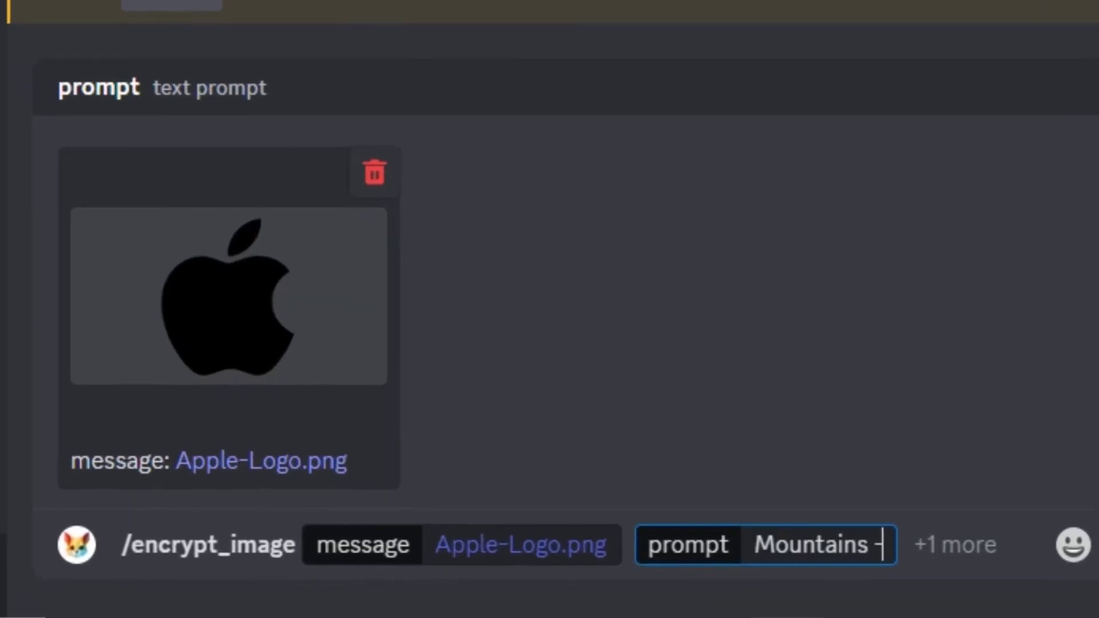
{"action": "type", "text": "w 2"}
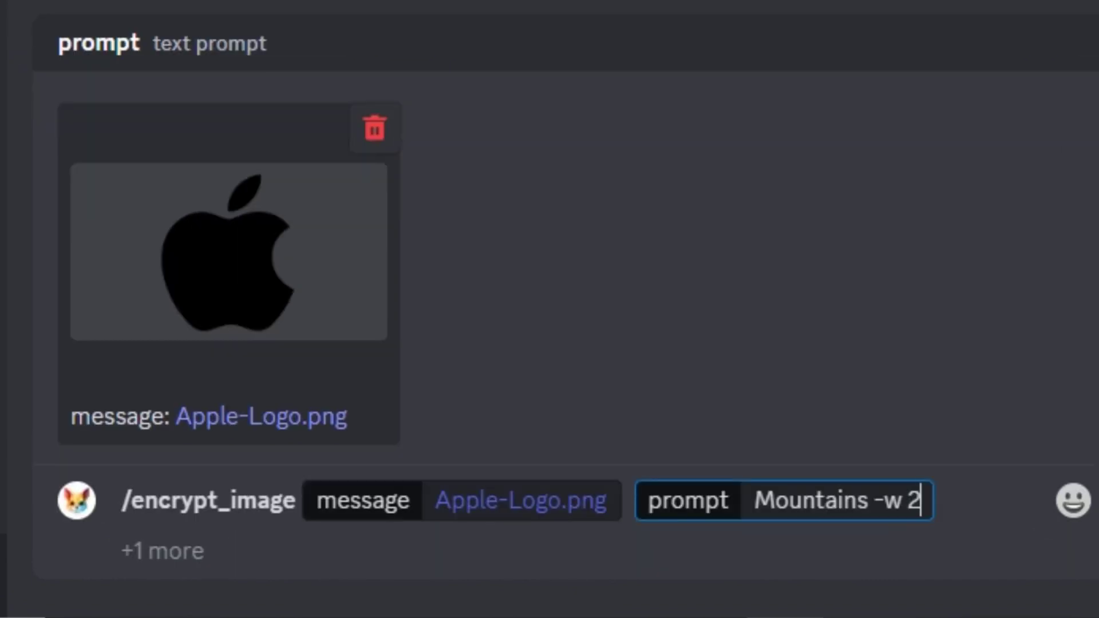
{"action": "type", "text": " -motion 2 -camera "}
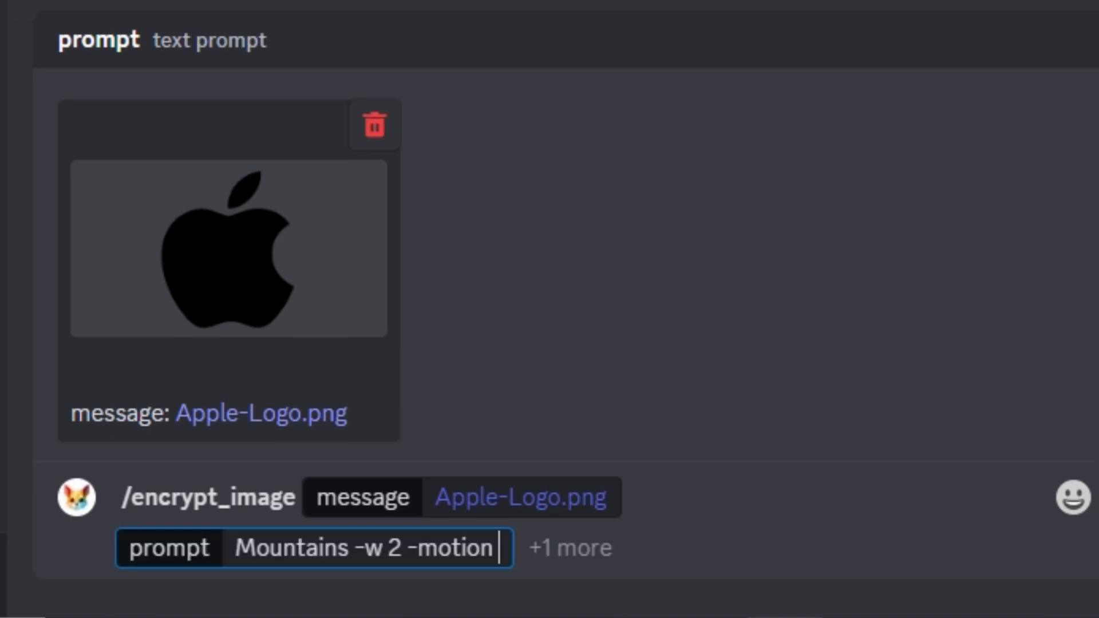
{"action": "type", "text": "zoom in"}
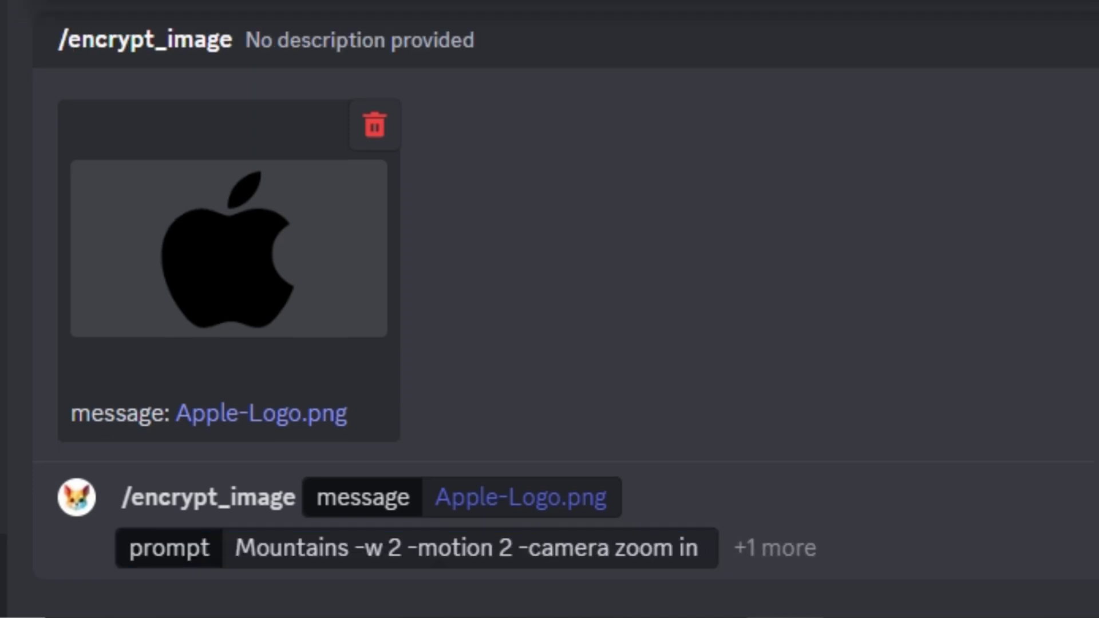
{"action": "key", "text": "Return"}
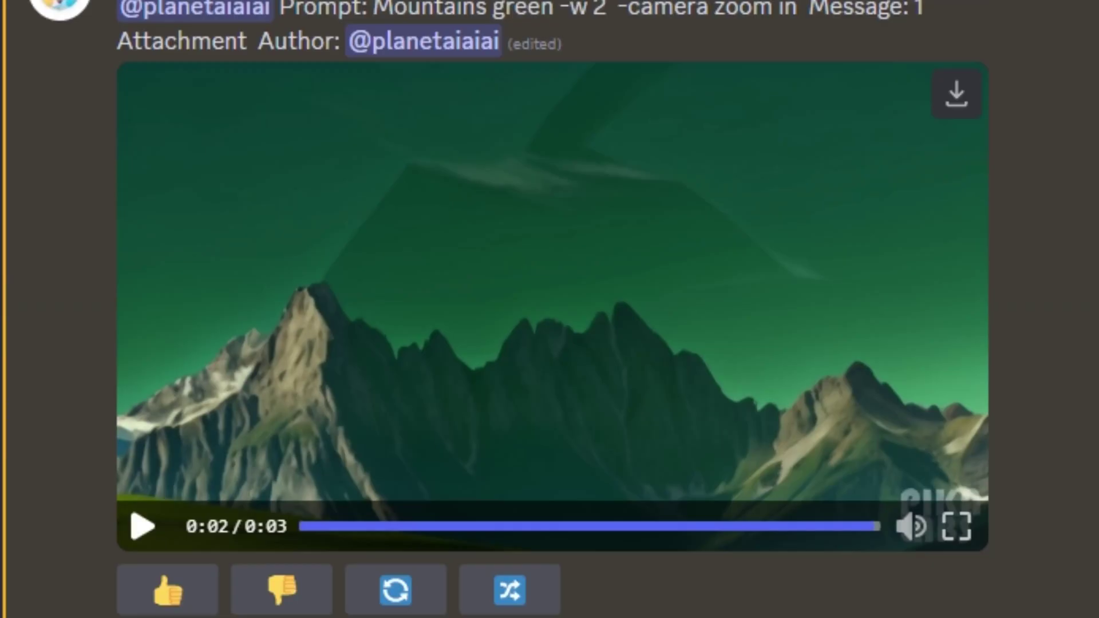
{"action": "left_click", "coordinate": [143, 526]}
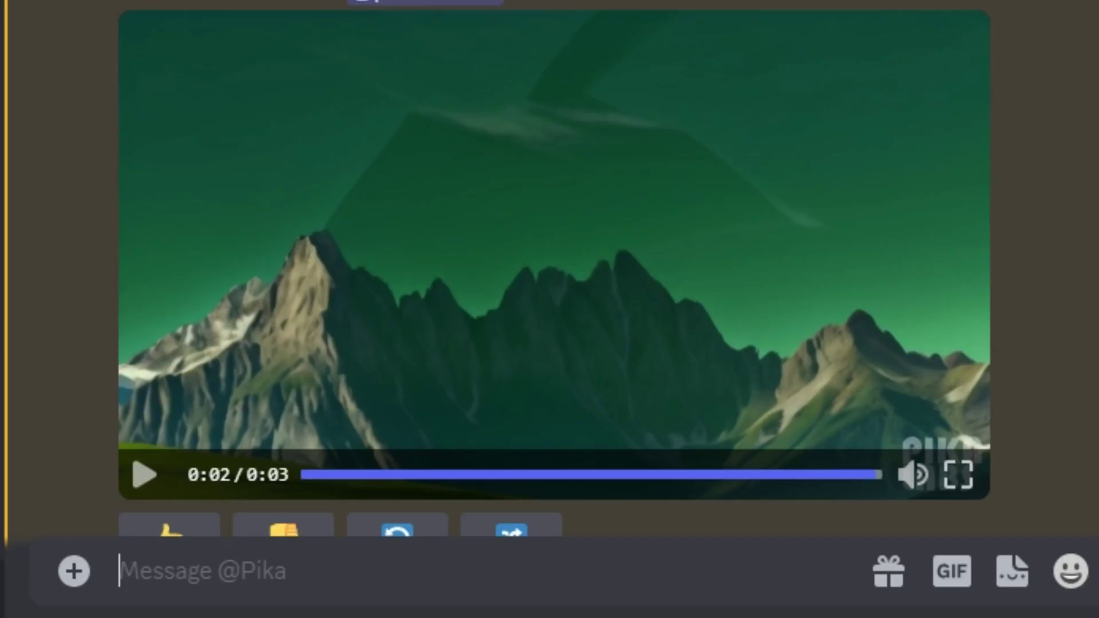
Step: Send /encrypt_image with the silhouette image, the beach photo as reference, and an ocean-water prompt
{"action": "type", "text": "/"}
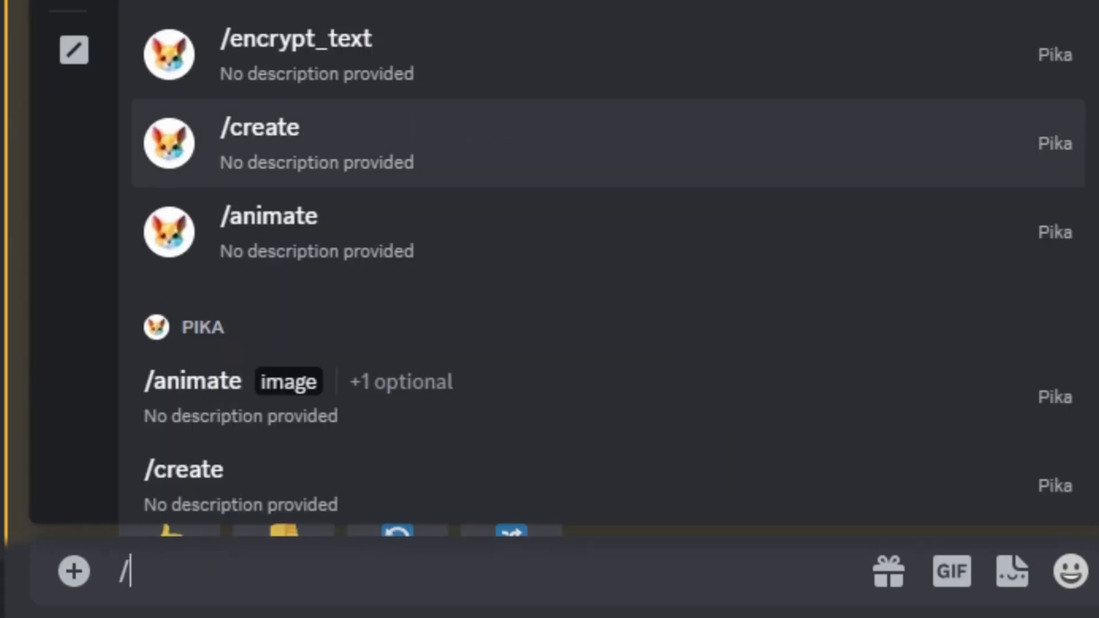
{"action": "key", "text": "Return"}
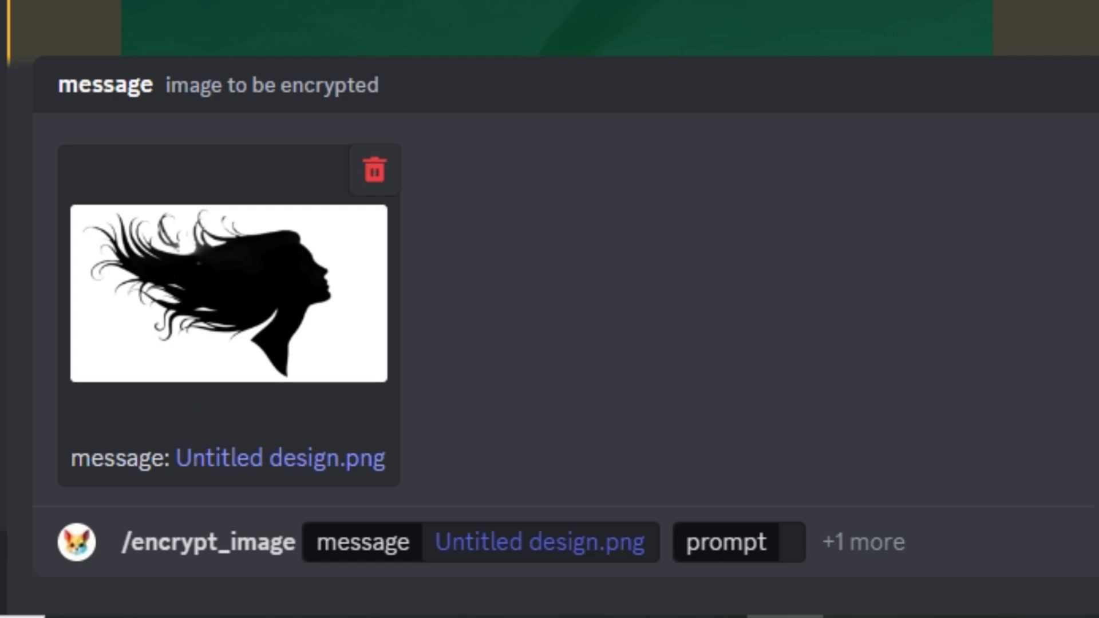
{"action": "left_click", "coordinate": [863, 542]}
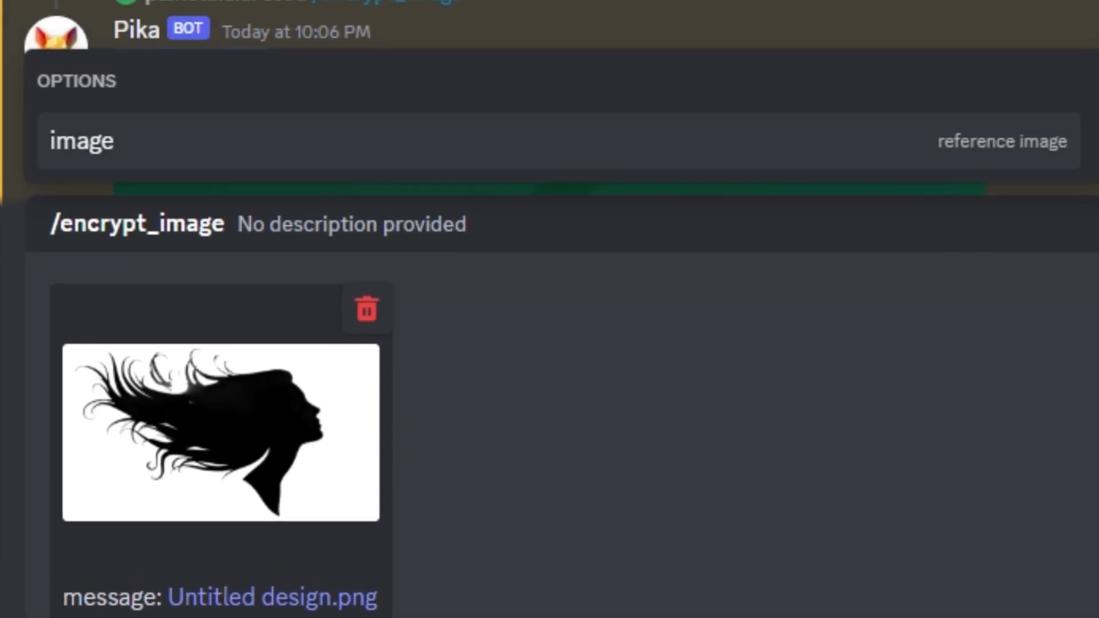
{"action": "left_click", "coordinate": [558, 141]}
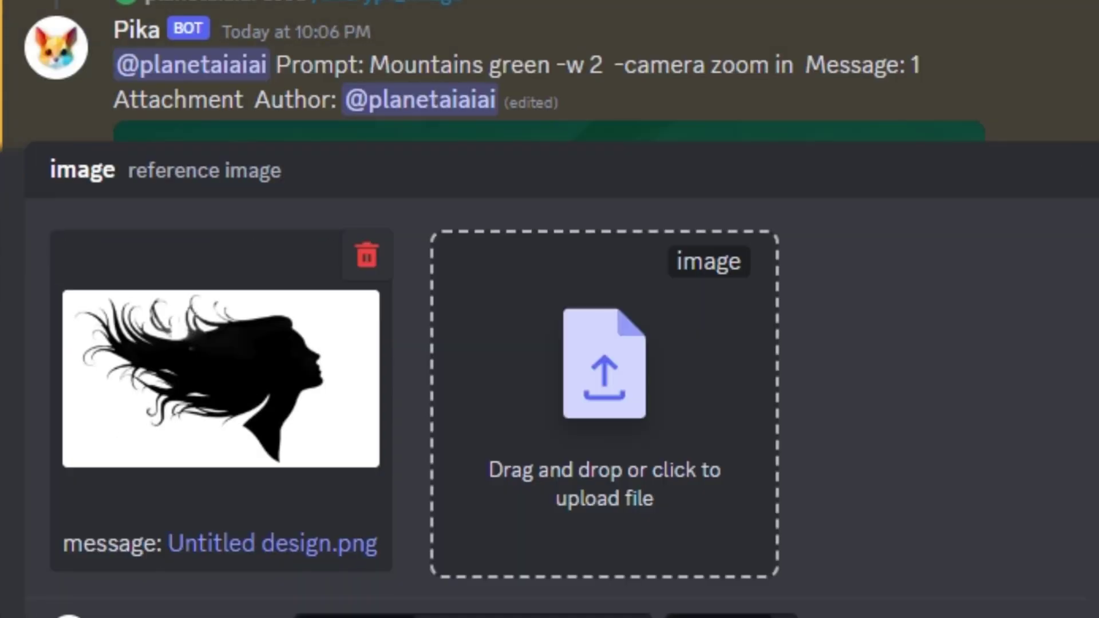
{"action": "left_click", "coordinate": [604, 378]}
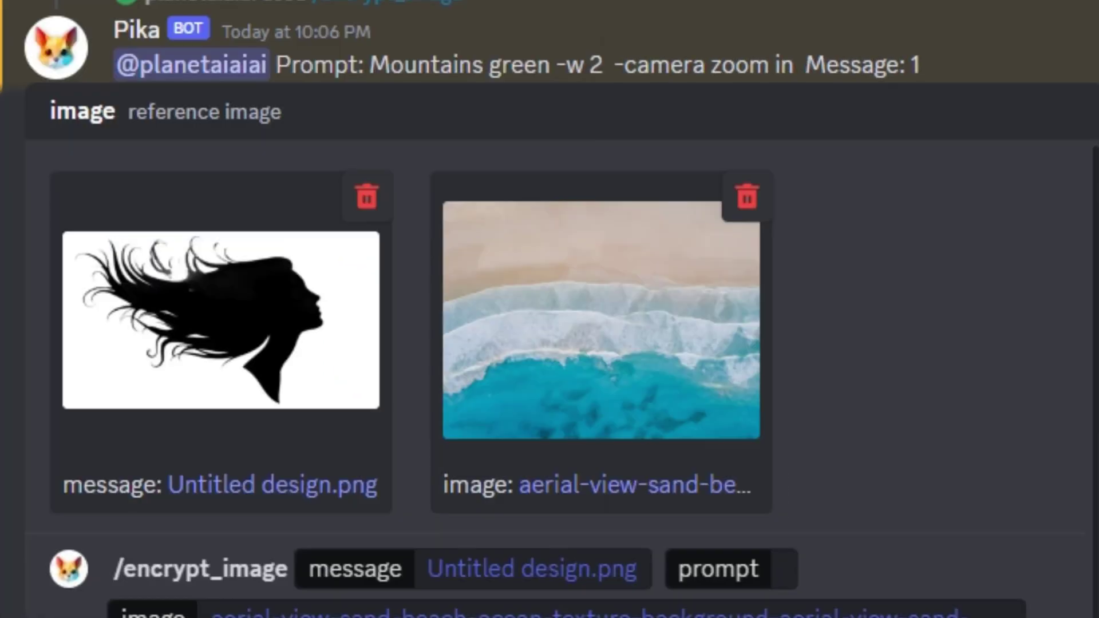
{"action": "left_click", "coordinate": [784, 569]}
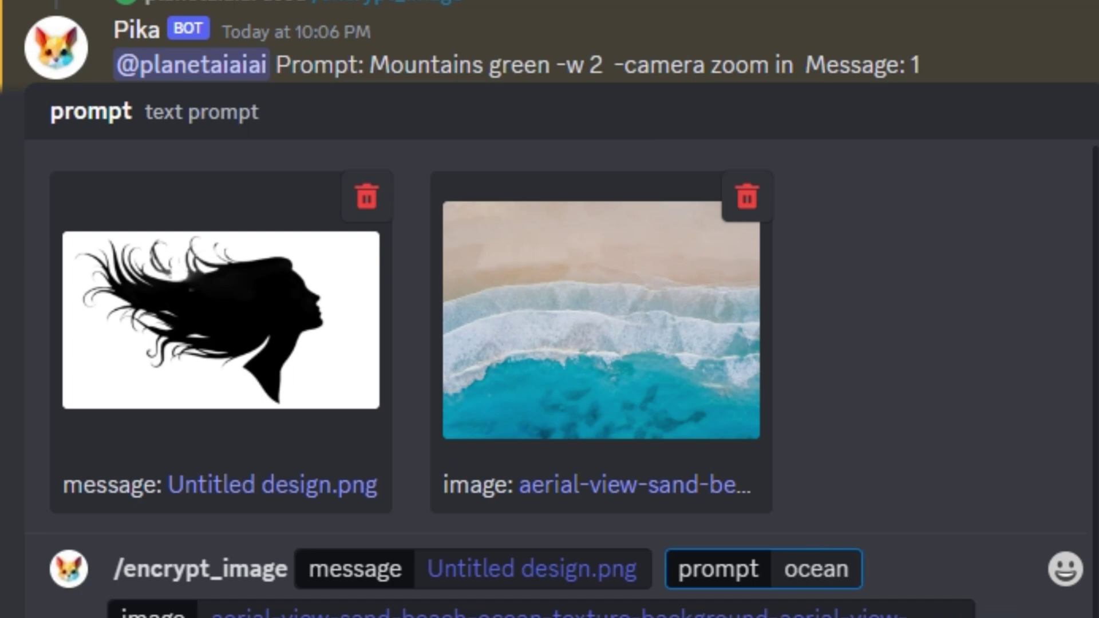
{"action": "type", "text": "ocean, water"}
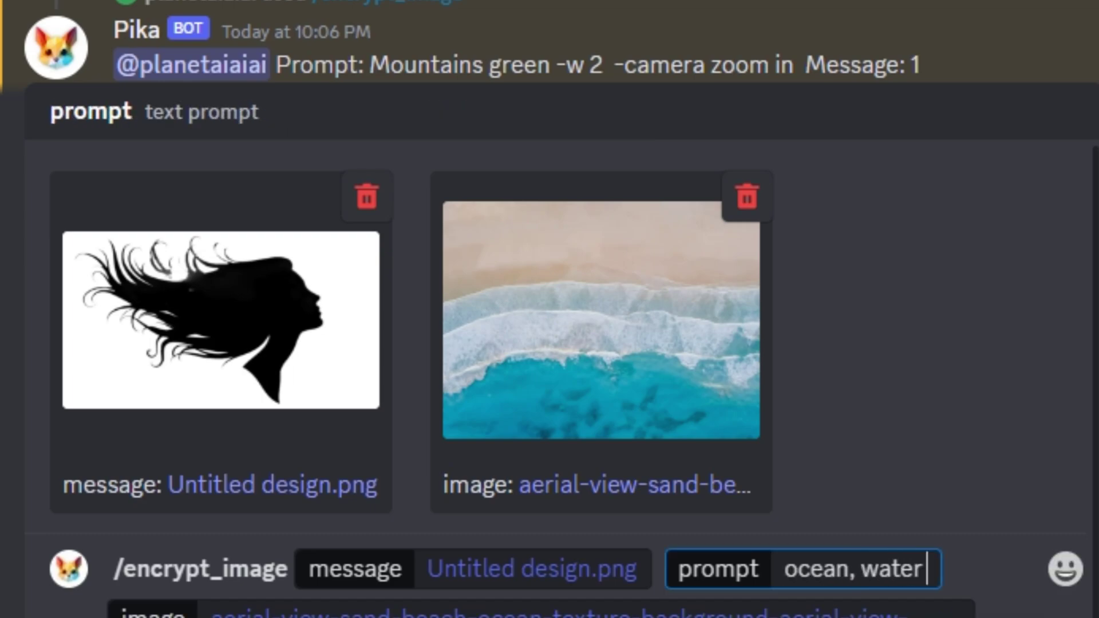
{"action": "key", "text": "Return"}
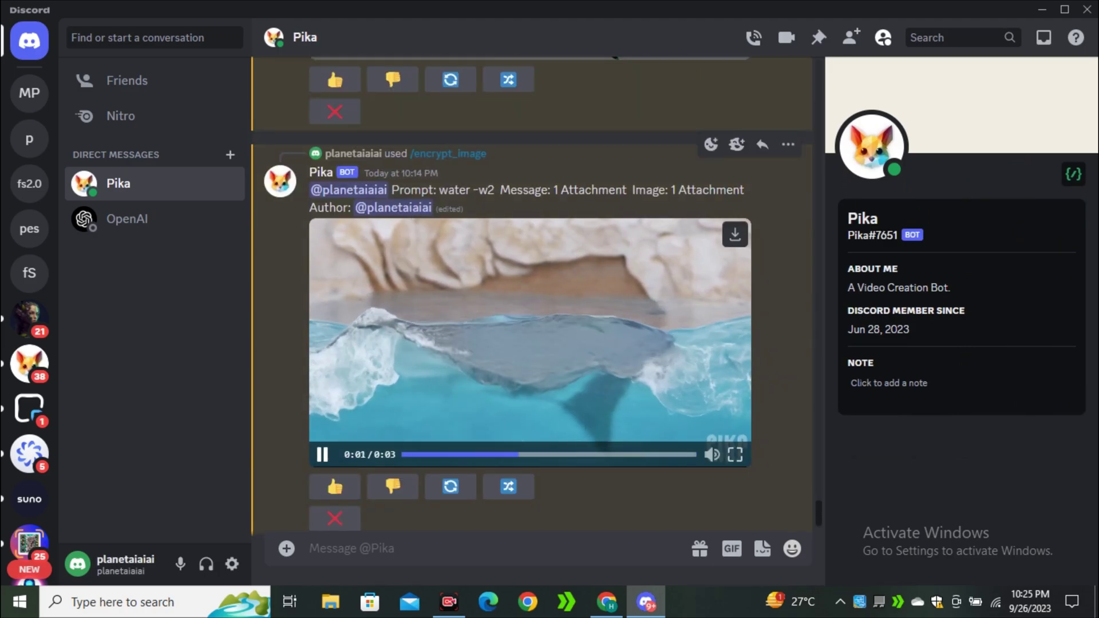
Step: Open #generate-7 and scroll down to later creations like the tank scene and flower-smelling anime girl
{"action": "left_click", "coordinate": [29, 363]}
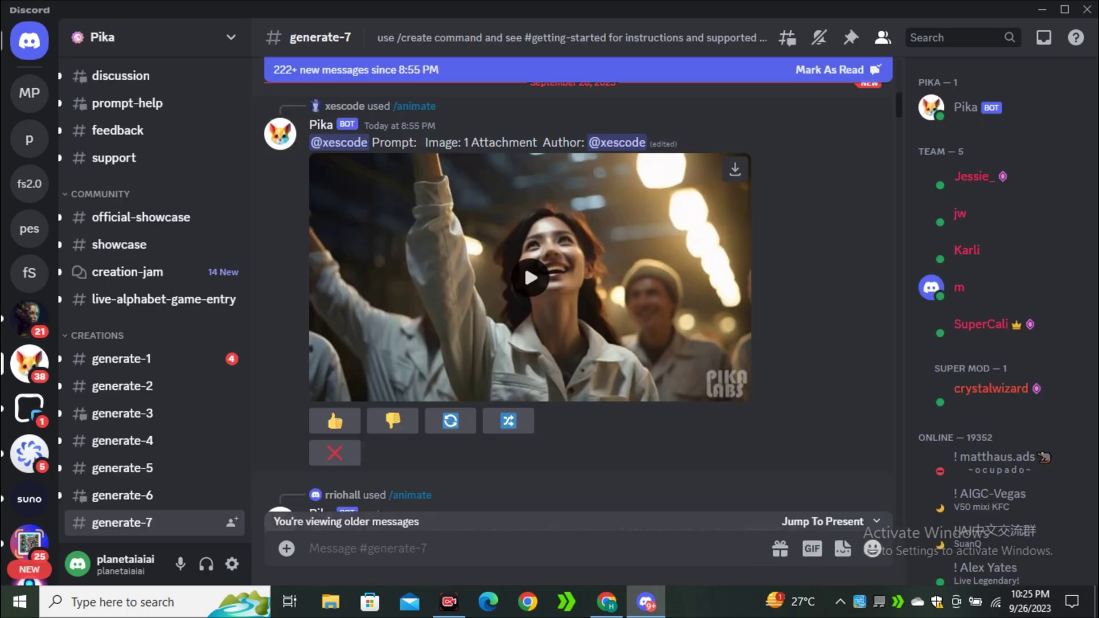
{"action": "scroll", "coordinate": [524, 286], "scroll_direction": "down", "scroll_amount": 15}
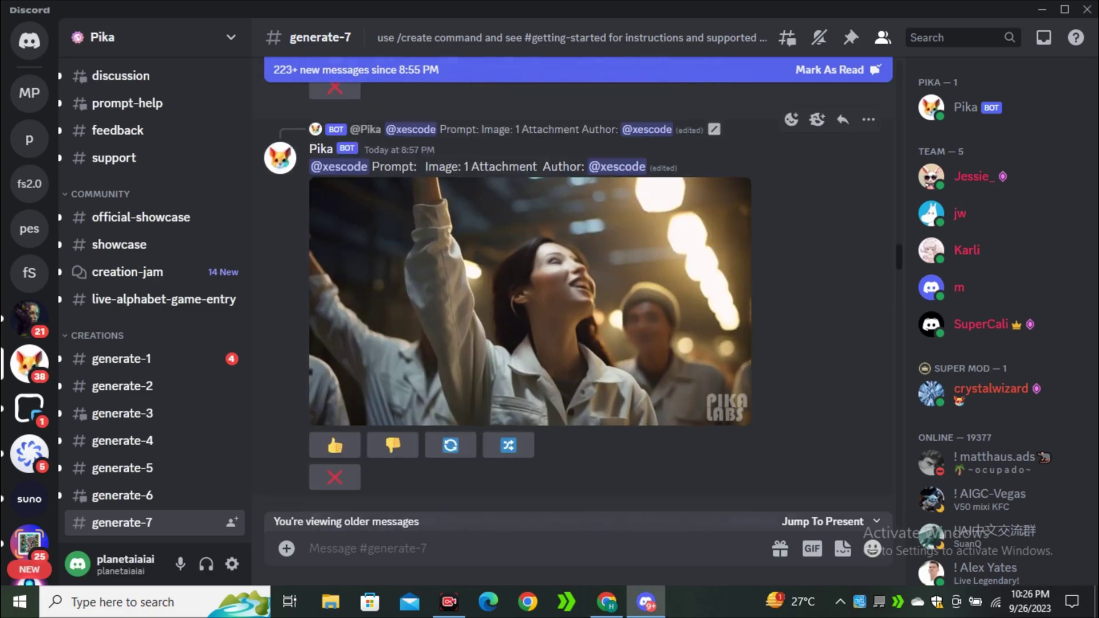
{"action": "scroll", "coordinate": [524, 286], "scroll_direction": "down", "scroll_amount": 5}
{"action": "scroll", "coordinate": [523, 286], "scroll_direction": "down", "scroll_amount": 10}
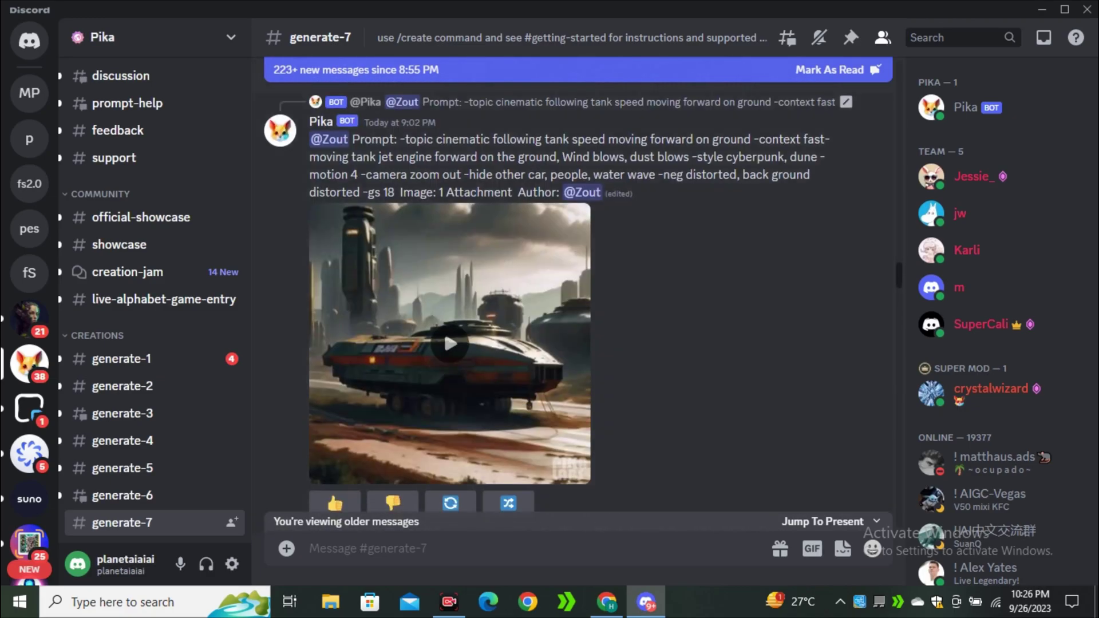
{"action": "scroll", "coordinate": [524, 286], "scroll_direction": "down", "scroll_amount": 10}
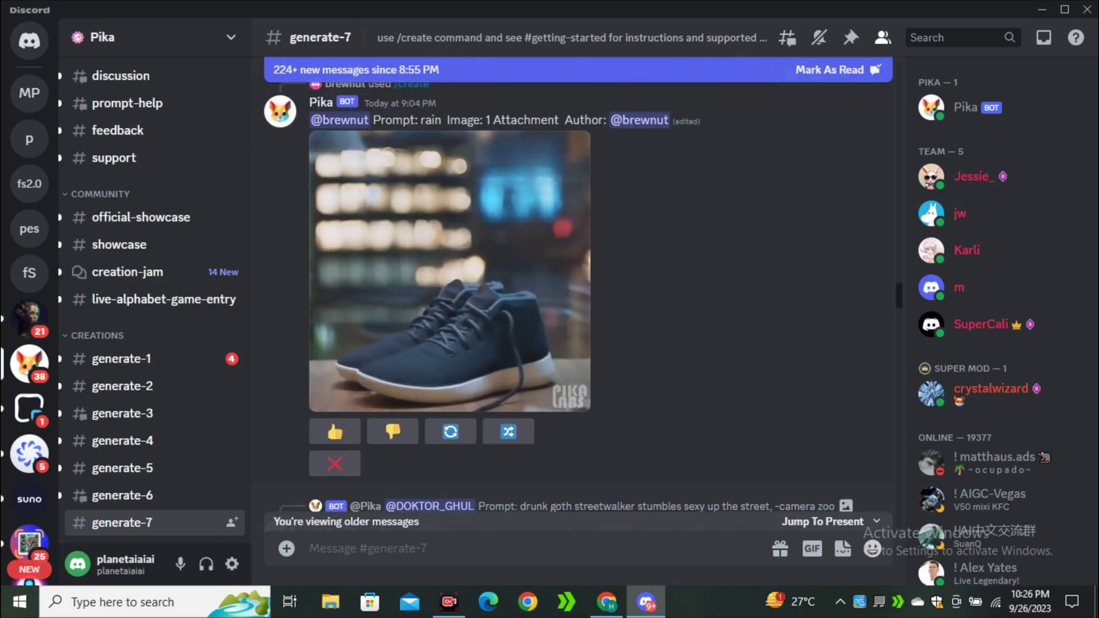
{"action": "scroll", "coordinate": [523, 286], "scroll_direction": "down", "scroll_amount": 8}
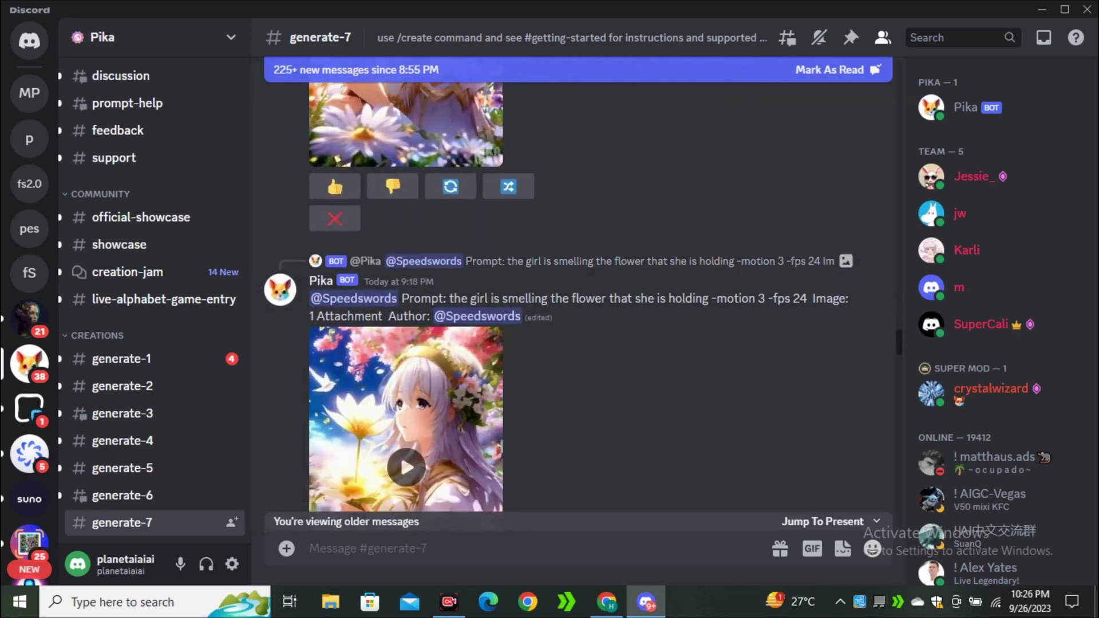